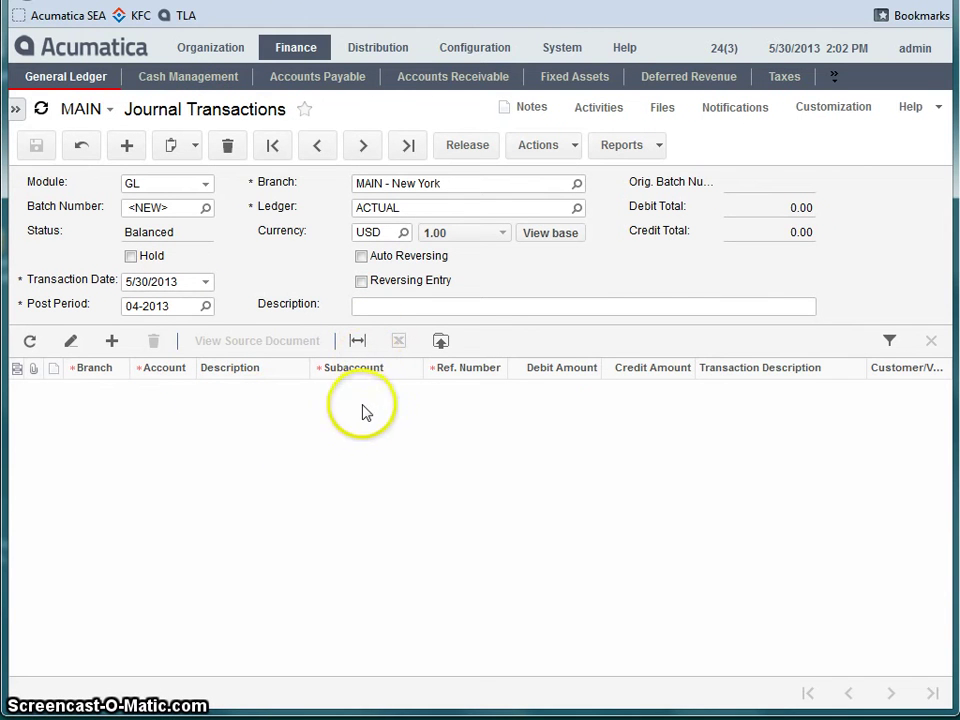
Review the columns available for the journal transaction details grid
left_click(17, 368)
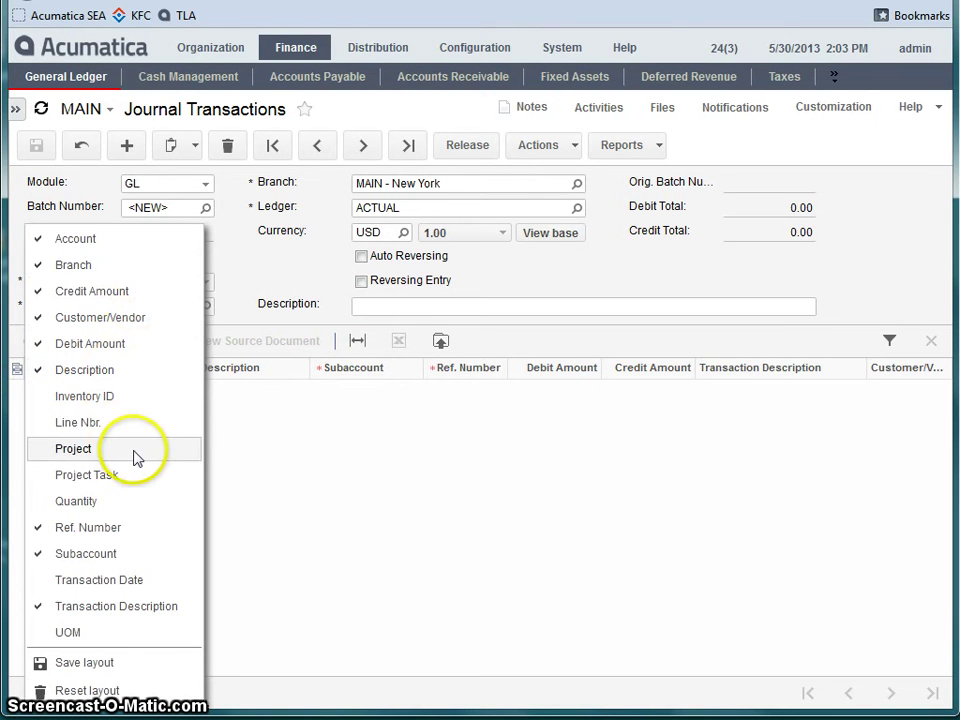
left_click(356, 456)
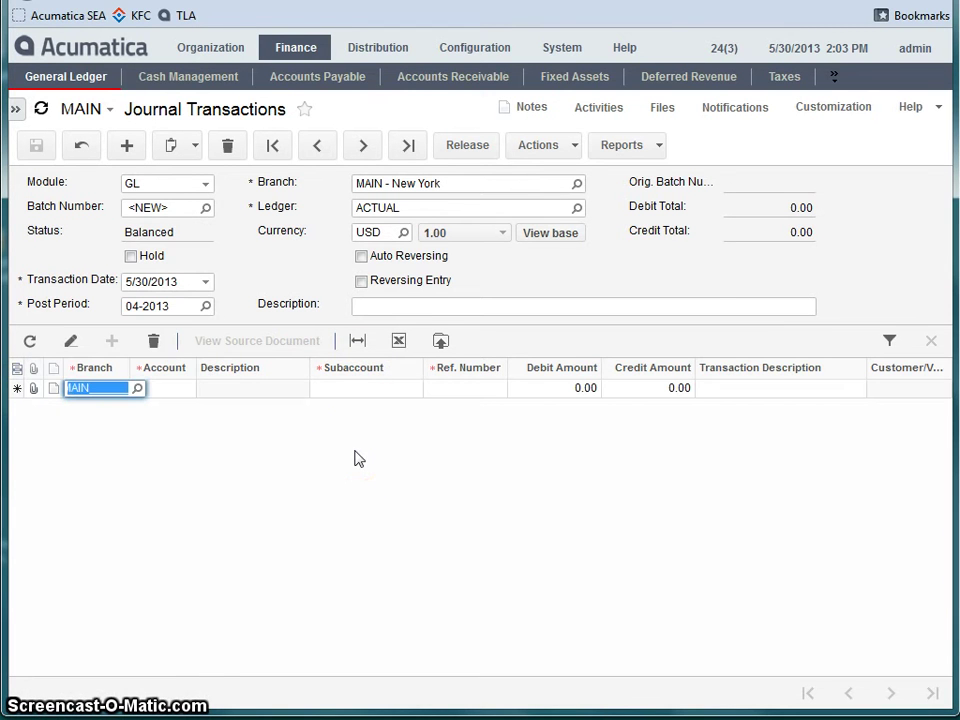
Create a new customization project named ACUMATICA as the working project
left_click(826, 112)
left_click(782, 193)
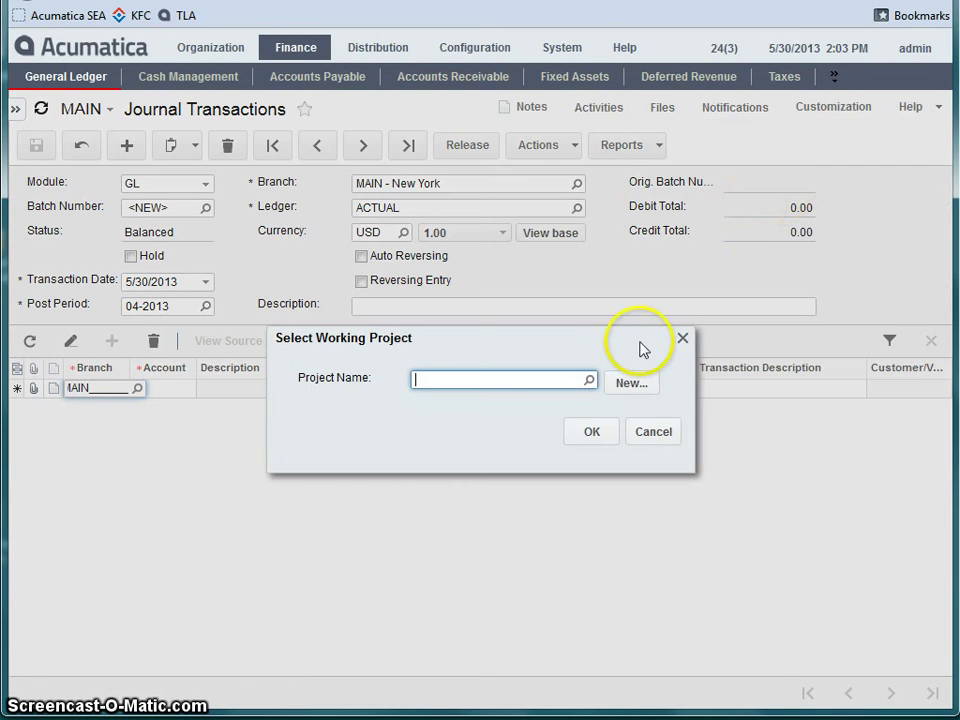
left_click(622, 385)
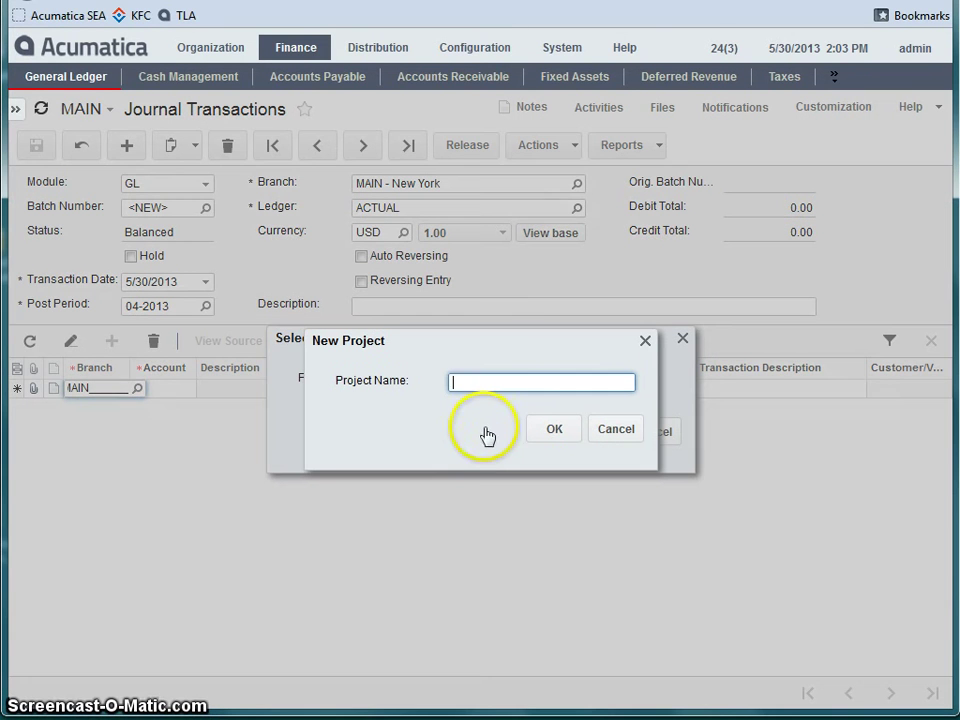
type("ACU")
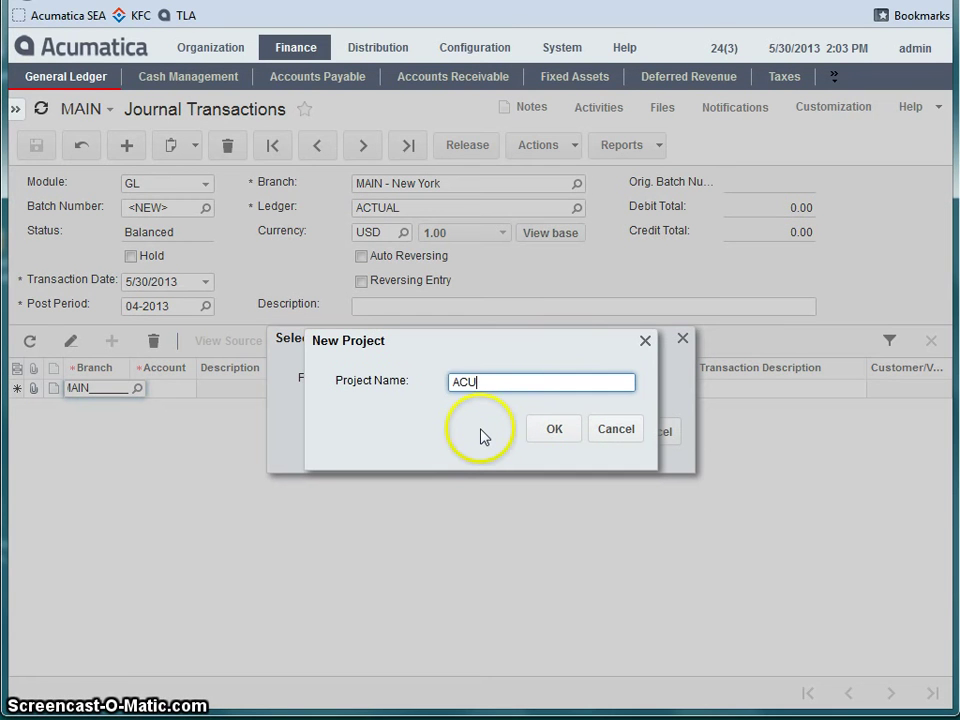
type("MATICA")
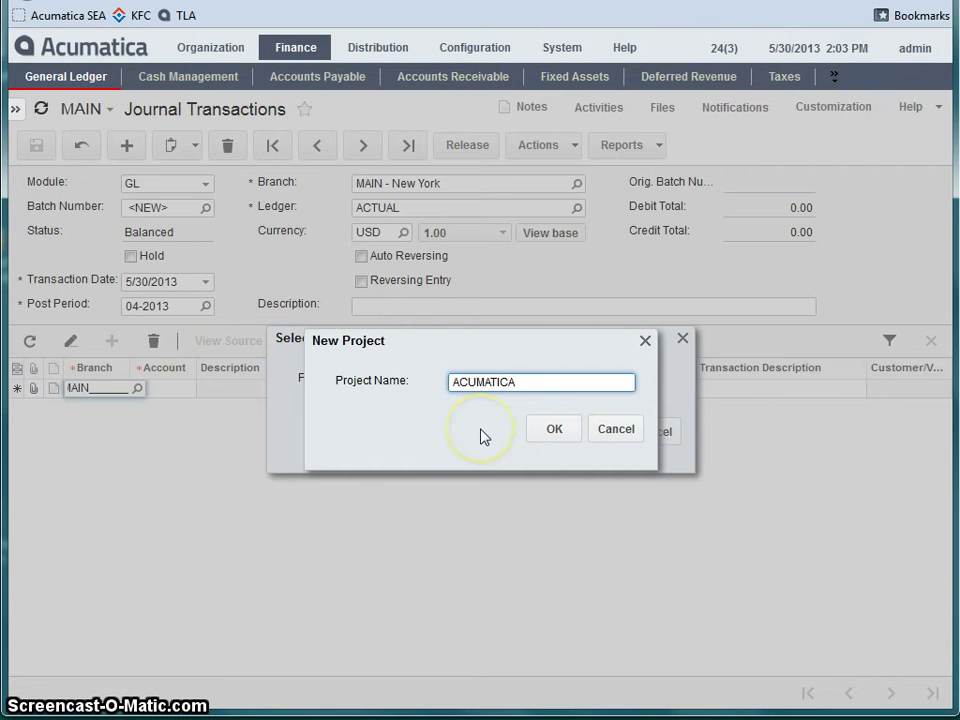
left_click(535, 437)
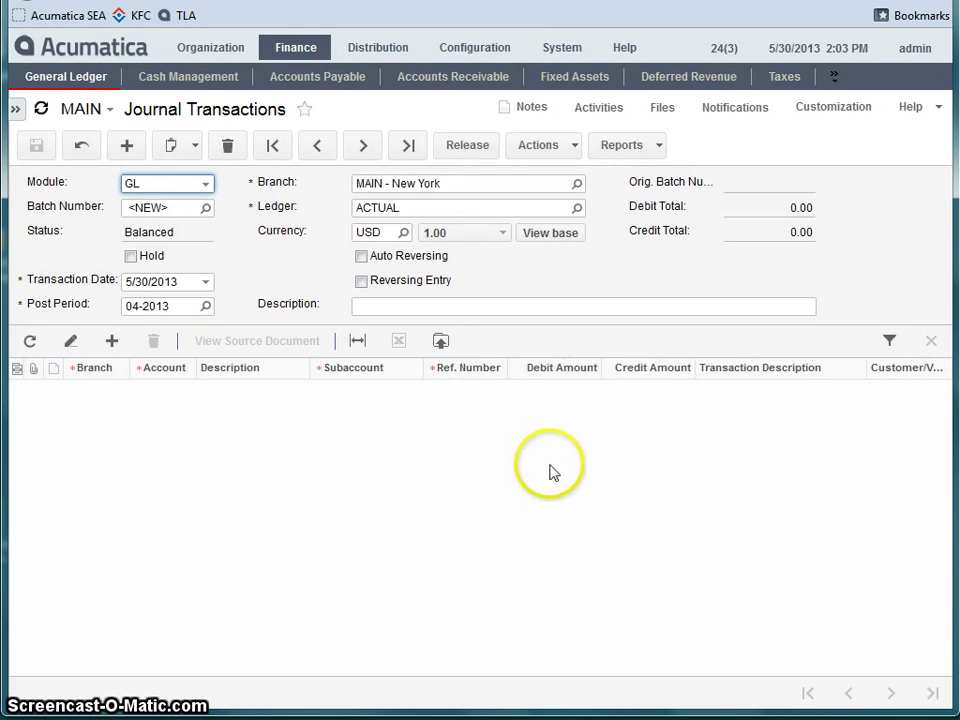
Enter page design mode on Journal Transactions and expand the transaction grid's columns in its control tree
left_click(818, 106)
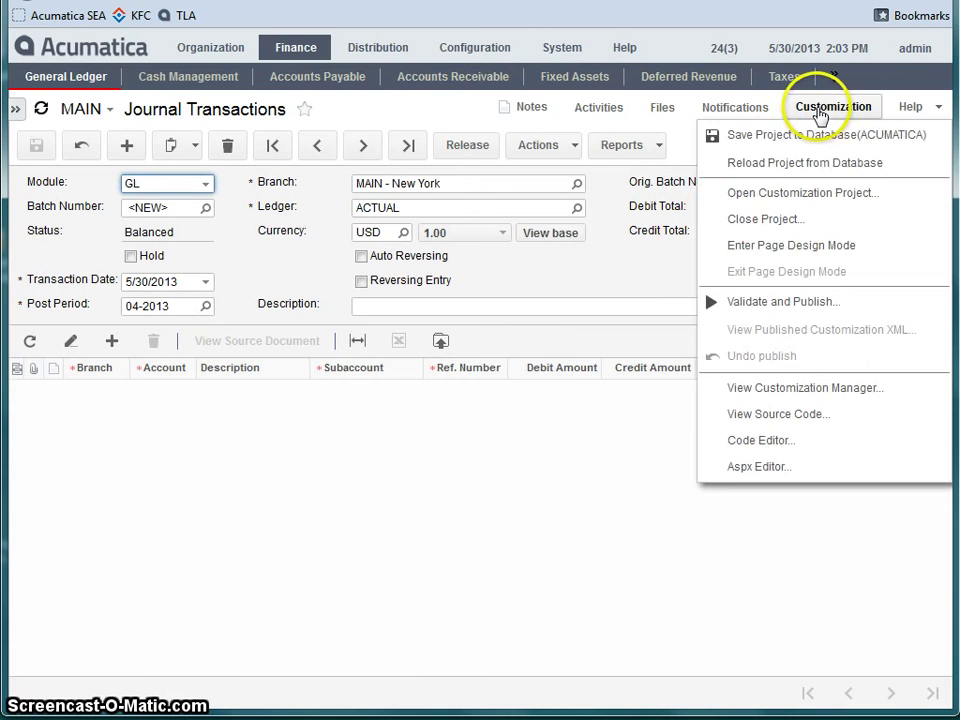
left_click(774, 247)
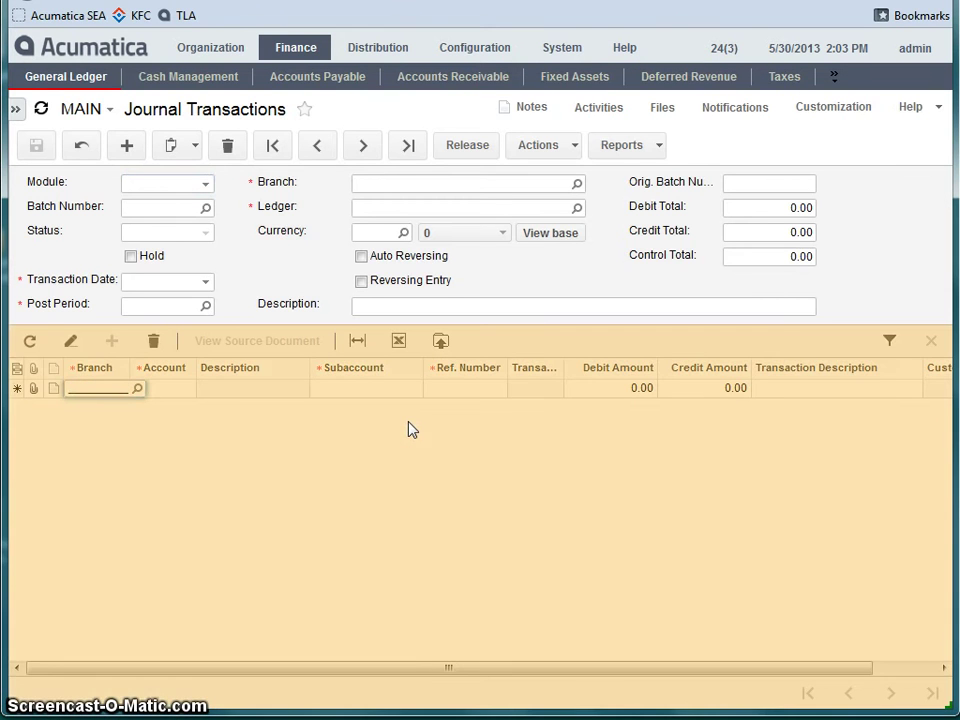
right_click(408, 430)
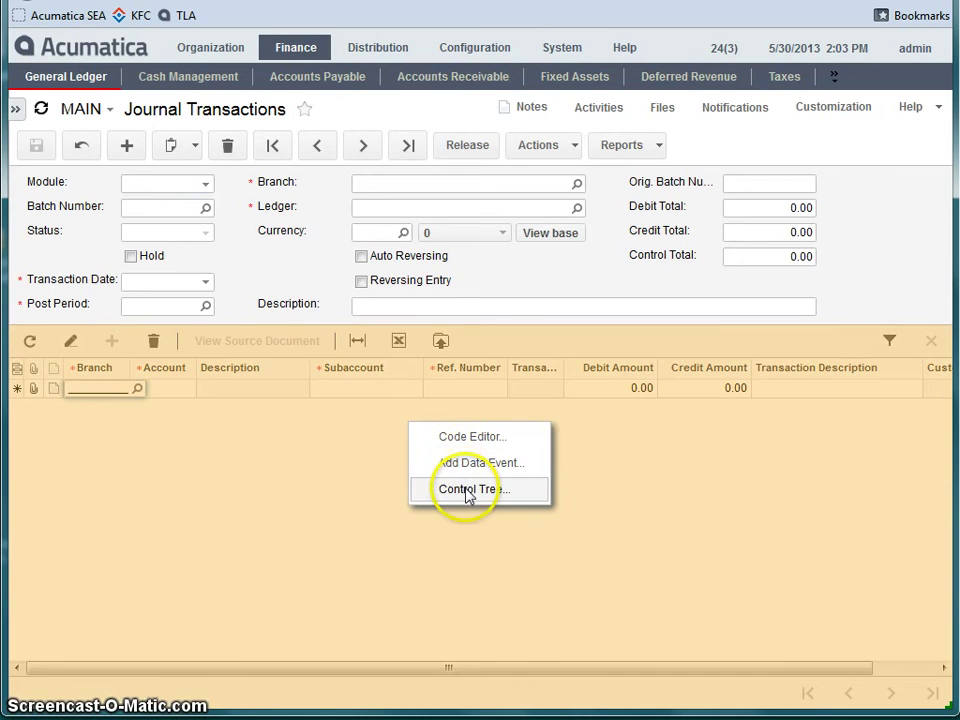
left_click(467, 492)
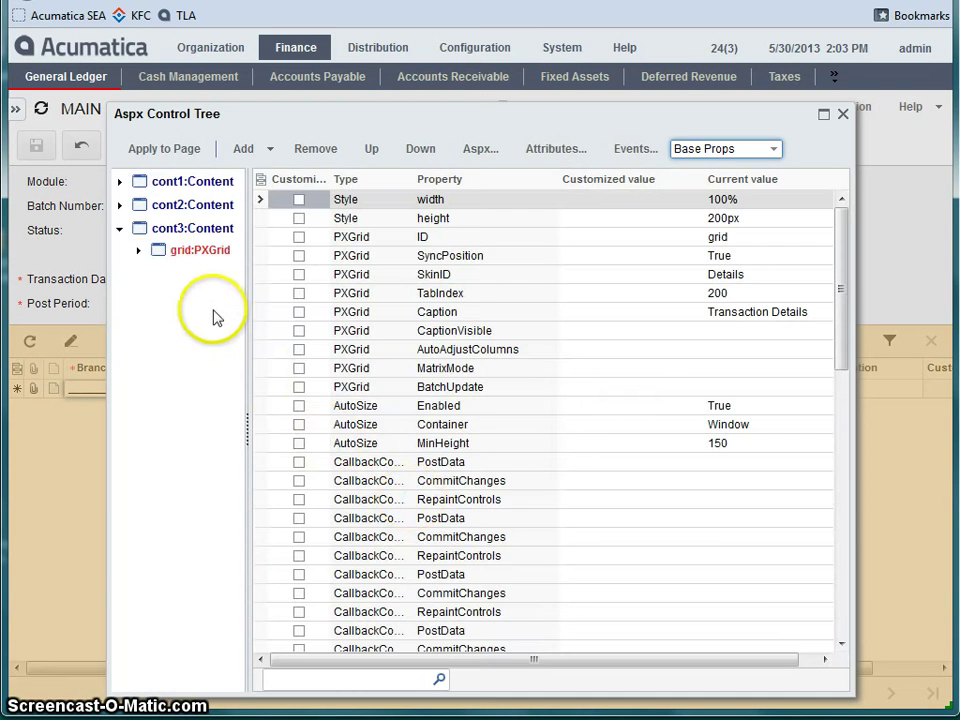
left_click(139, 250)
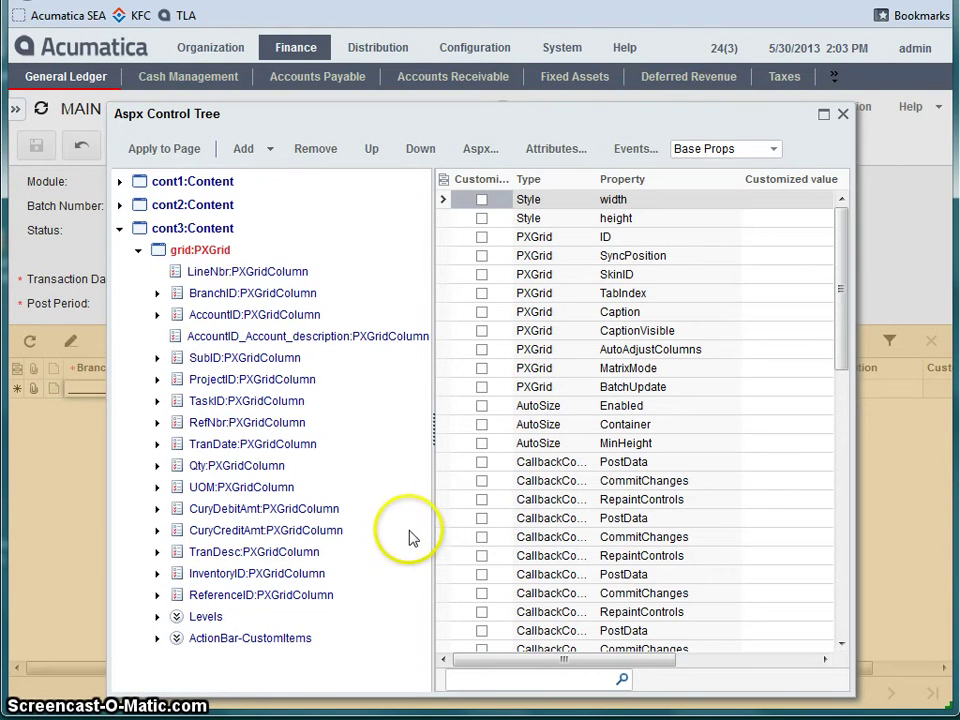
Close the control tree and open the Expense Claims screen from Time & Expenses with the navigation pane collapsed
left_click(221, 53)
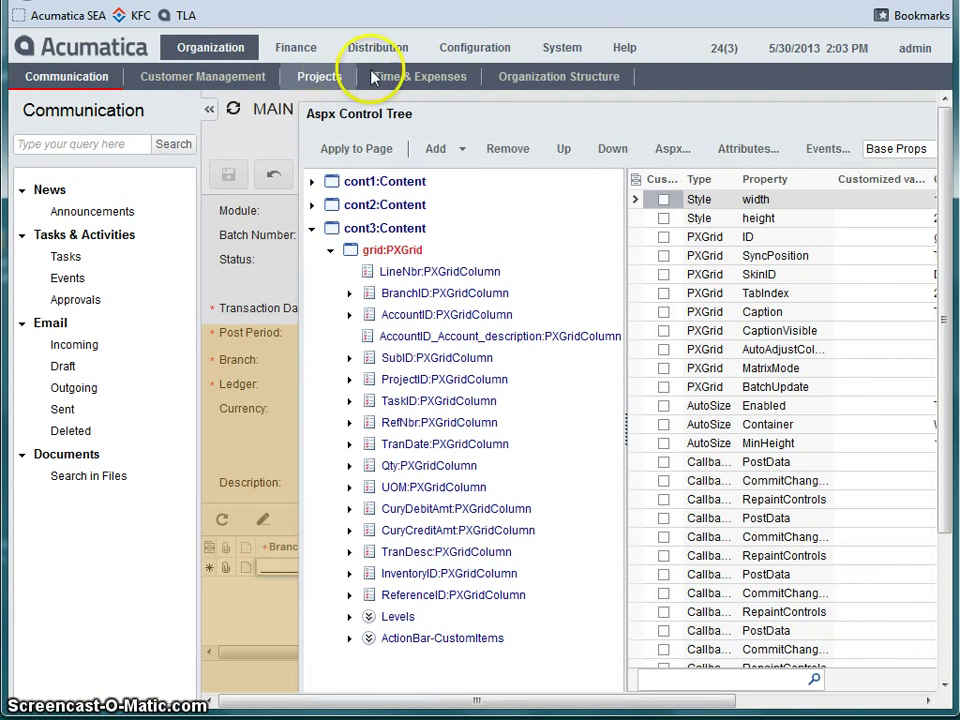
left_click(401, 76)
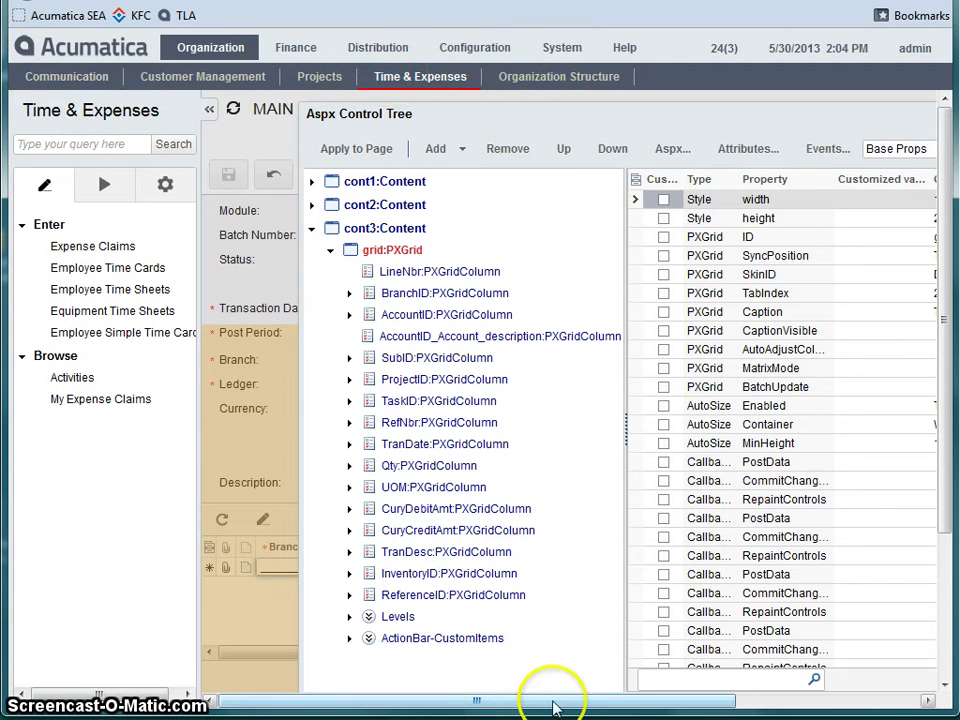
left_click_drag(546, 691, 670, 696)
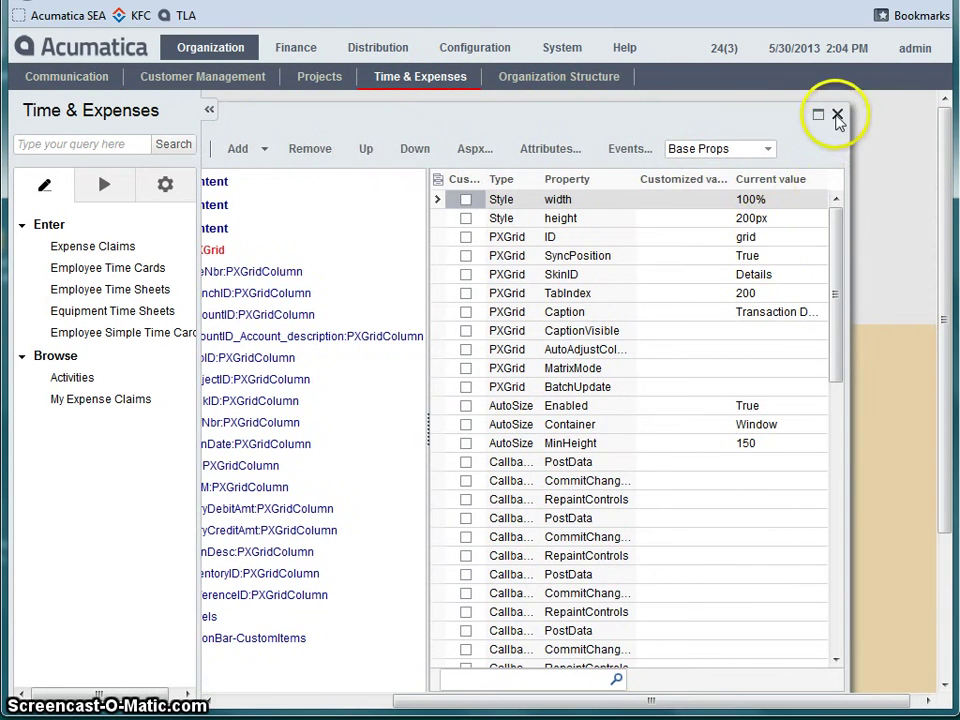
left_click(837, 114)
left_click(103, 250)
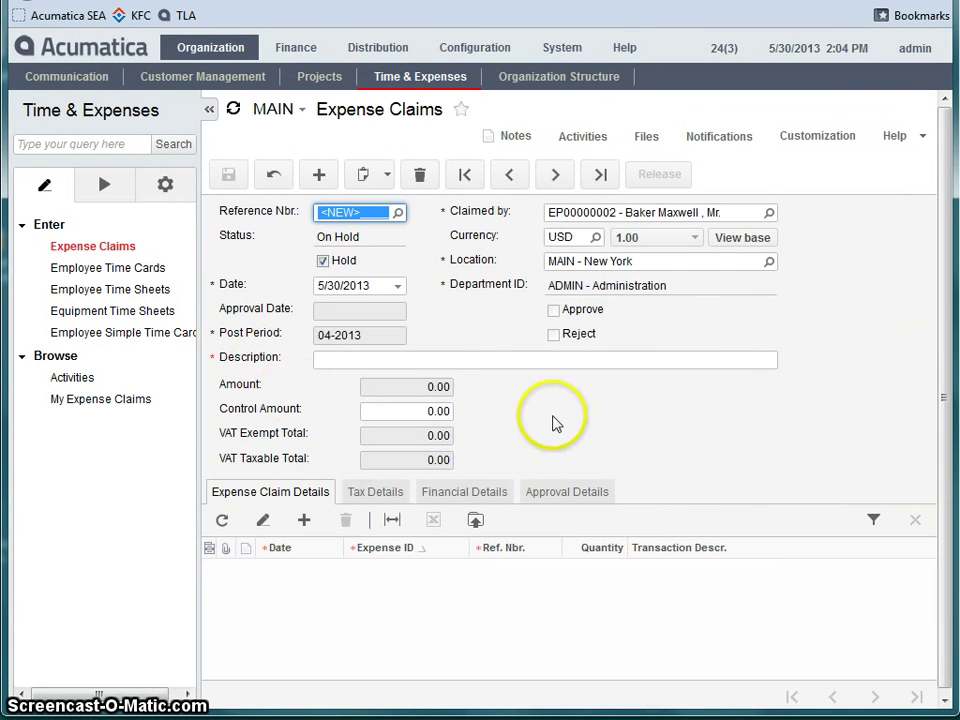
left_click(209, 111)
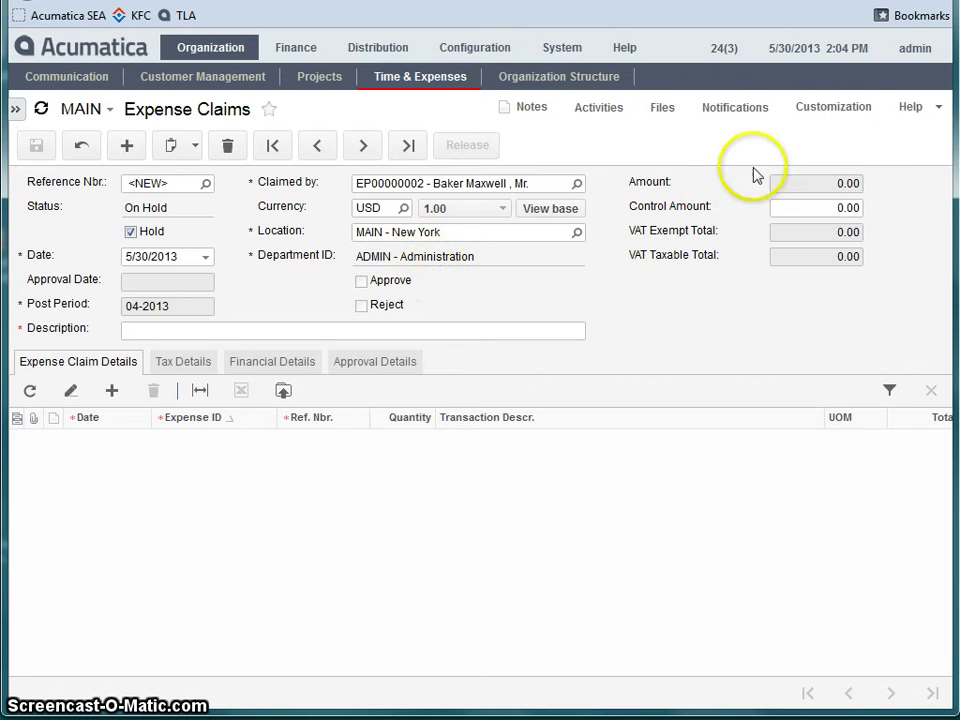
Enter page design mode on Expense Claims and open the data field attributes of the Department ID field
left_click(820, 114)
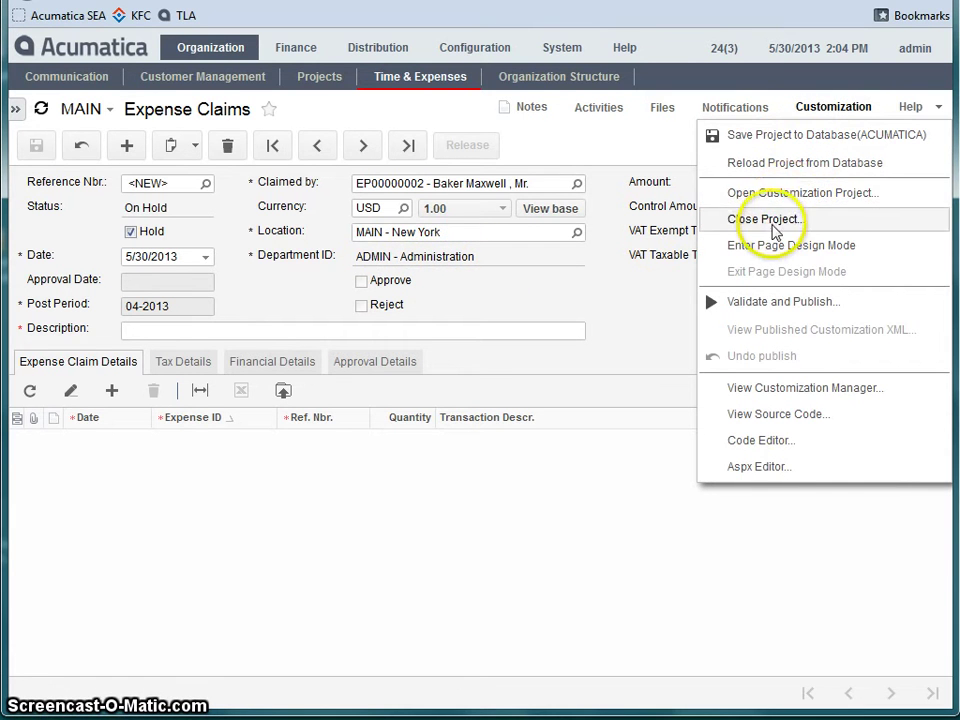
left_click(776, 247)
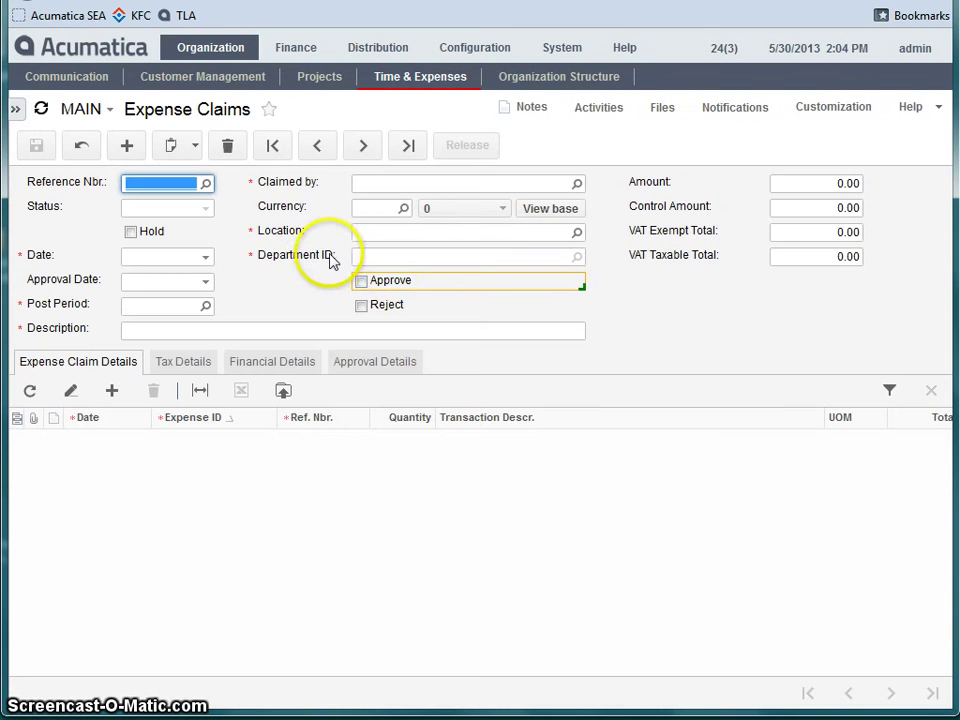
left_click(416, 260)
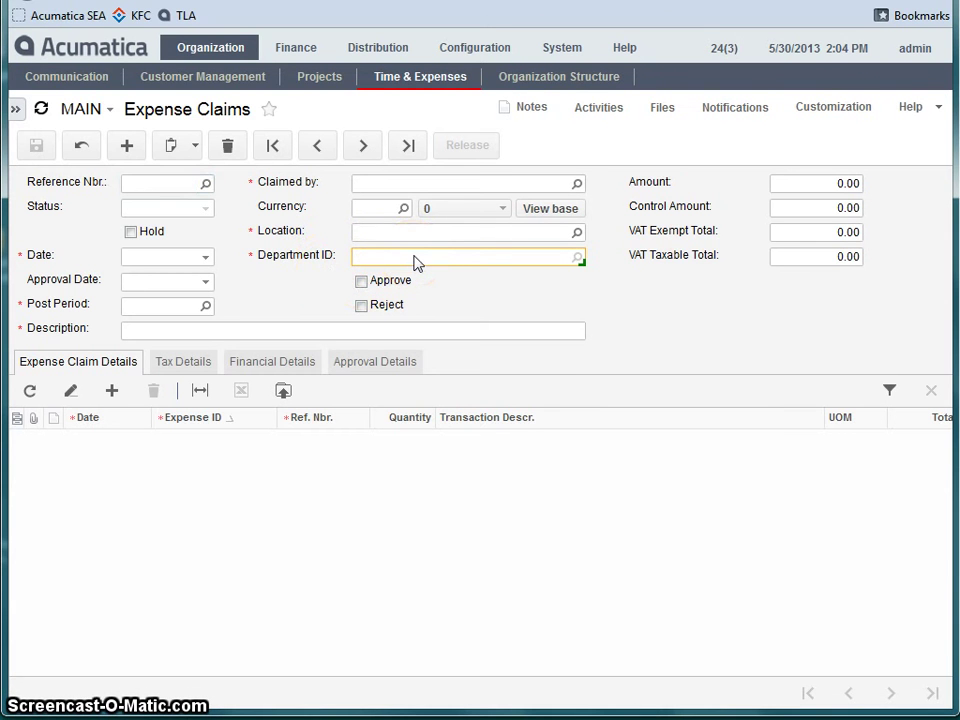
right_click(416, 261)
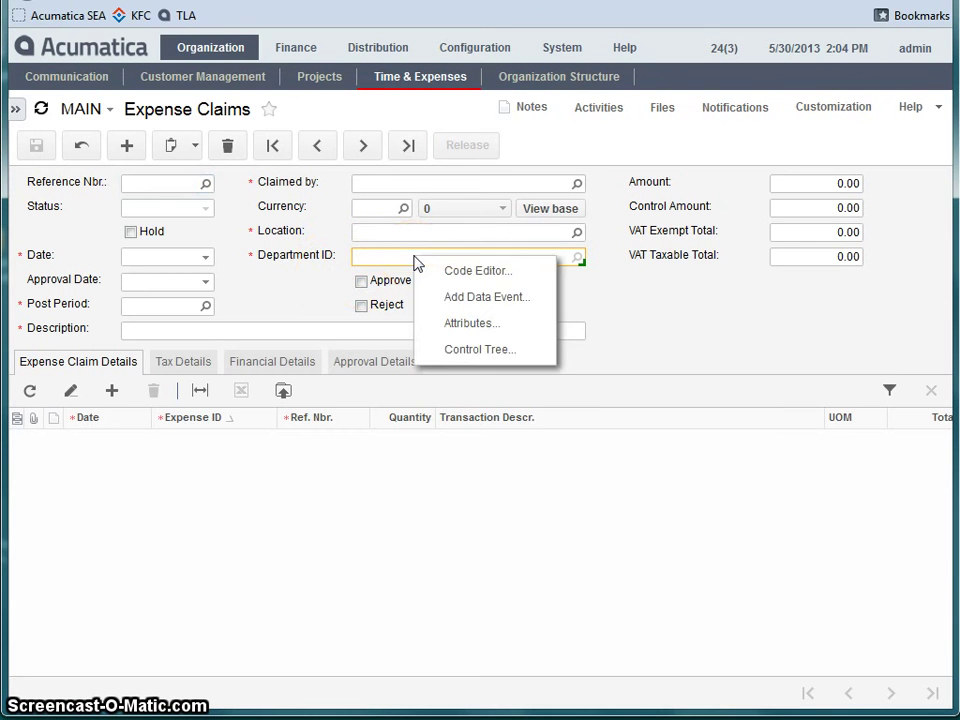
left_click(465, 326)
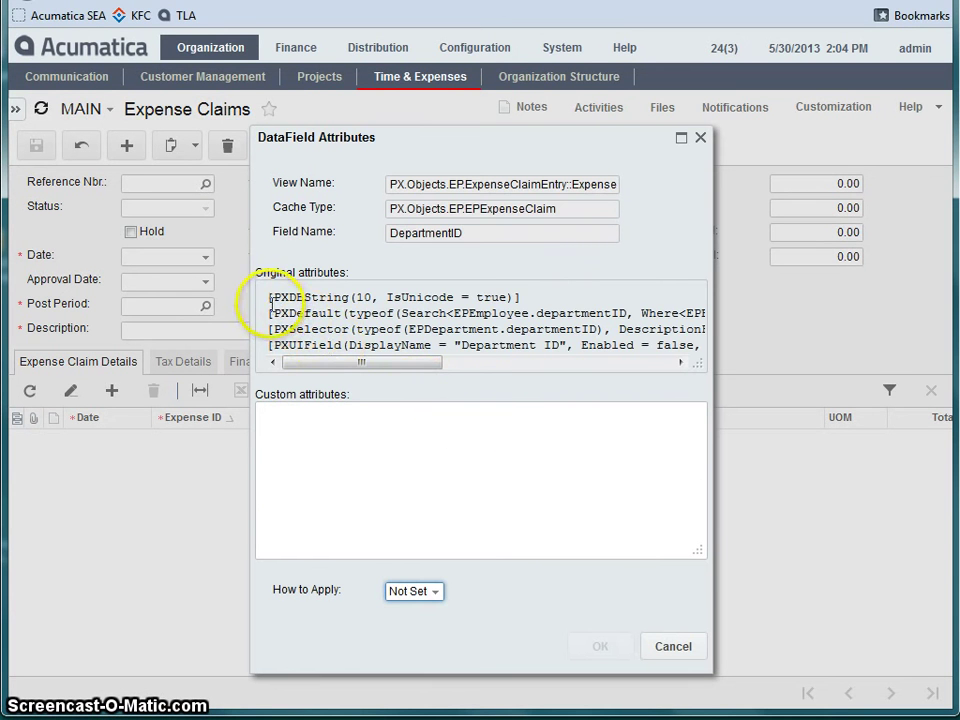
Copy all original attributes of the DepartmentID field and close the attributes dialog
left_click_drag(270, 298, 476, 345)
right_click(476, 343)
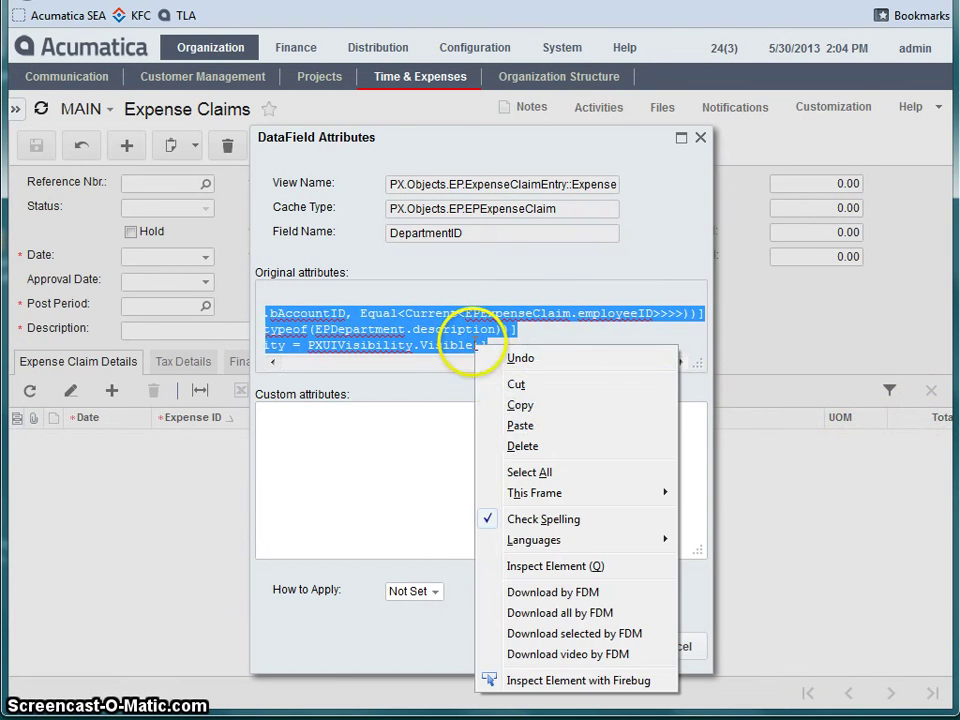
left_click(518, 405)
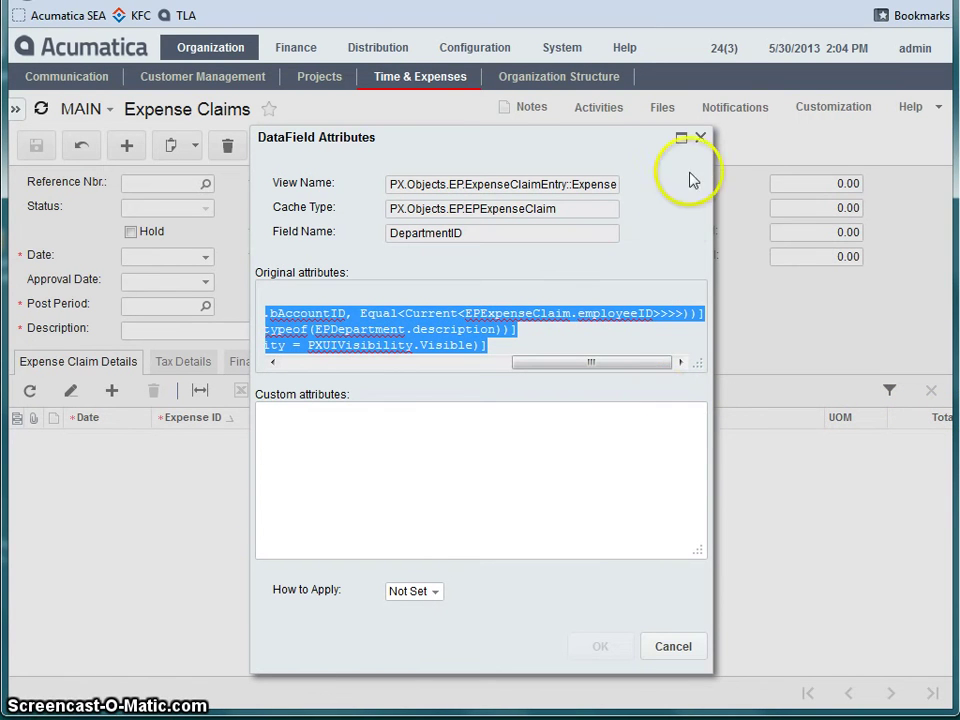
left_click(701, 139)
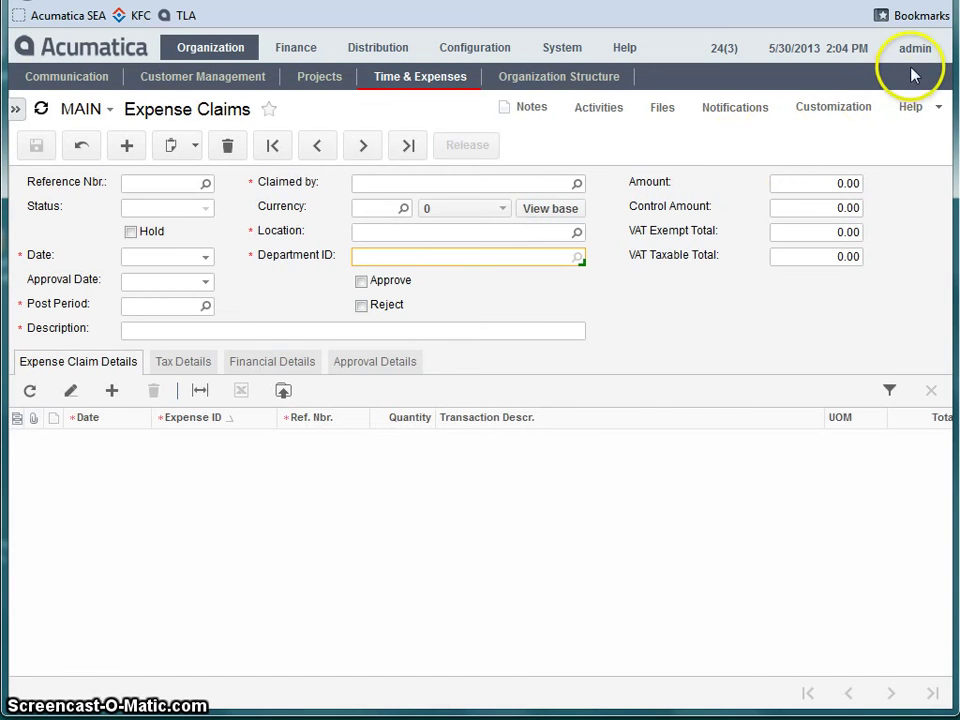
Exit page design mode on Expense Claims and return to the Journal Transactions screen in Finance
left_click(840, 115)
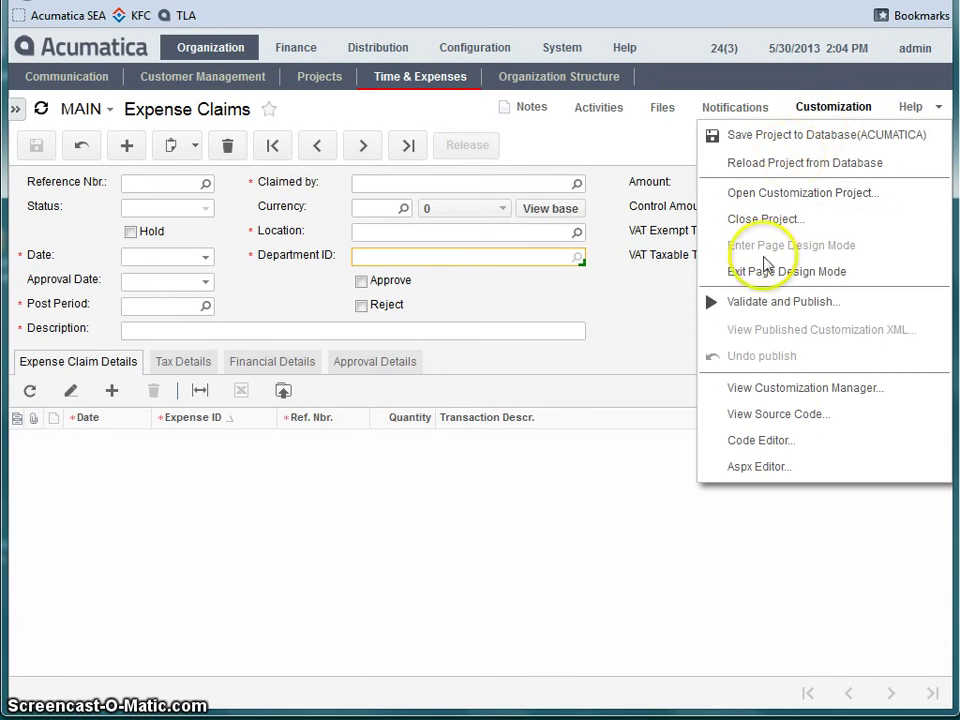
left_click(765, 271)
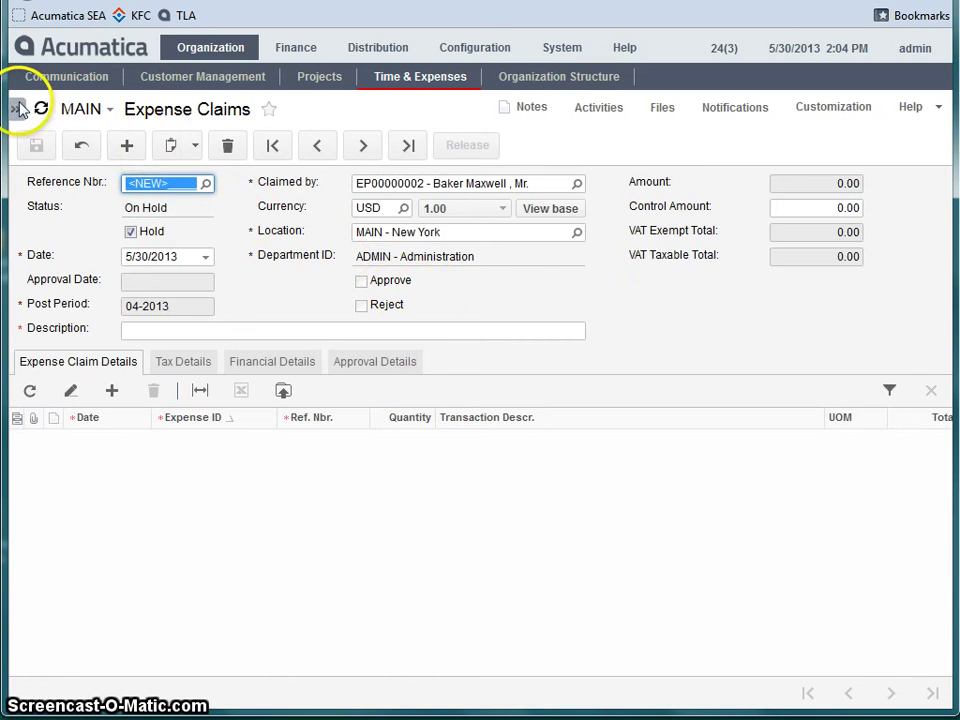
left_click(17, 108)
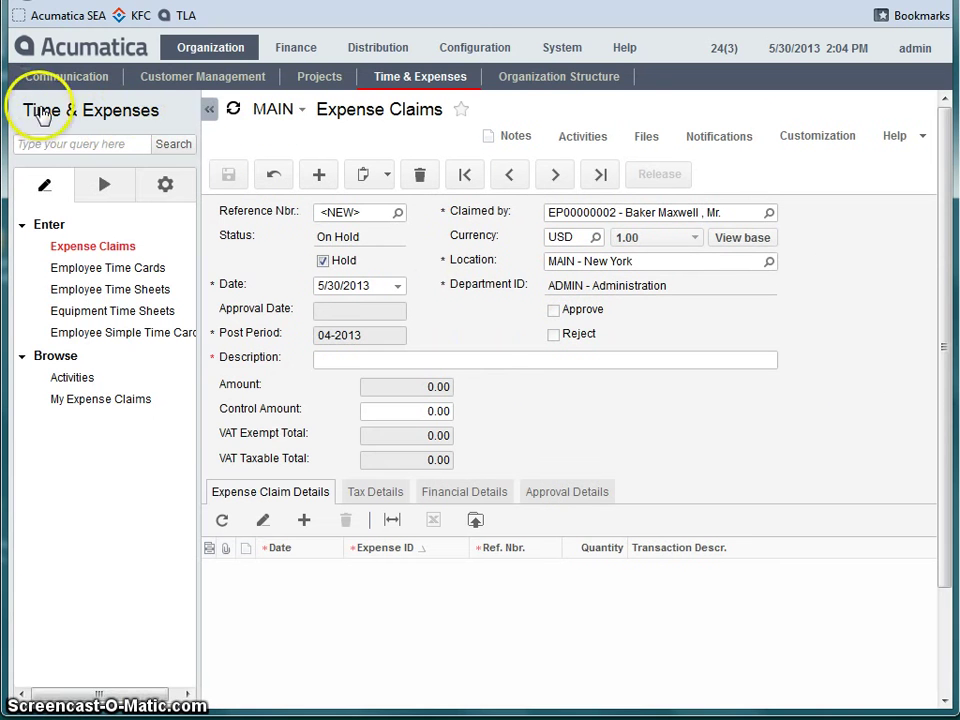
left_click(297, 50)
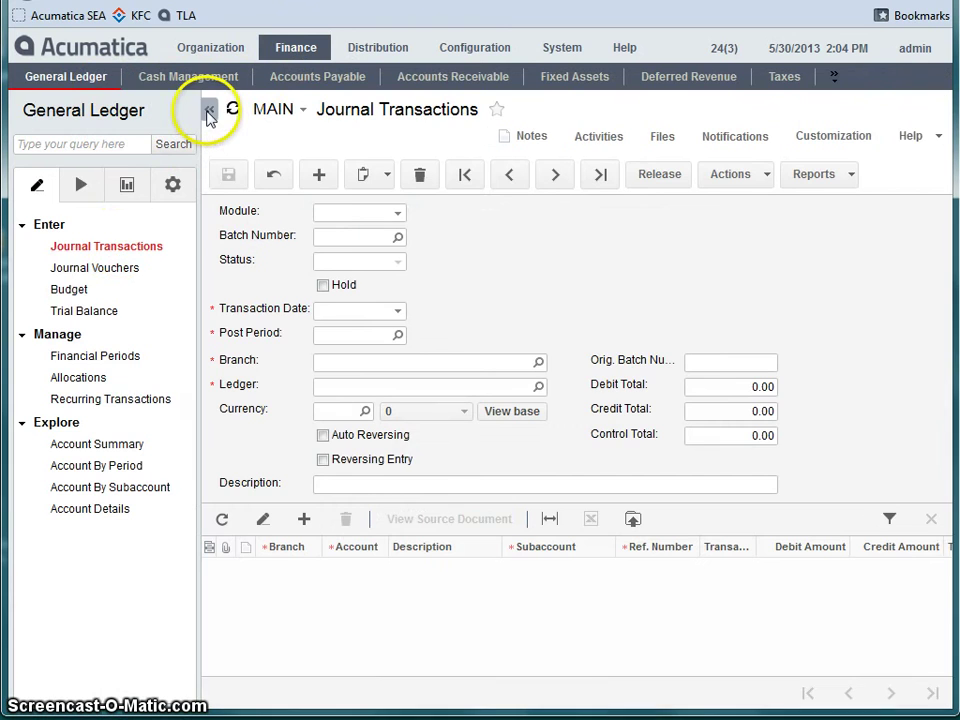
left_click(208, 115)
Open the control tree for the Journal Transactions details grid and start adding a column to grid:PXGrid
left_click(388, 413)
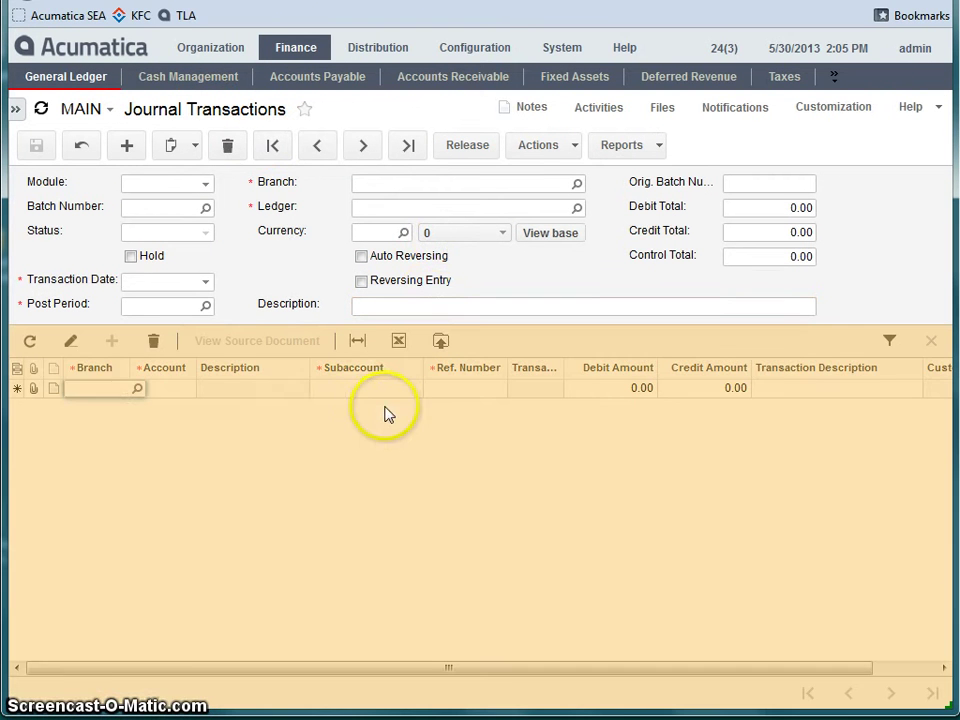
left_click(349, 413, "ctrl+alt")
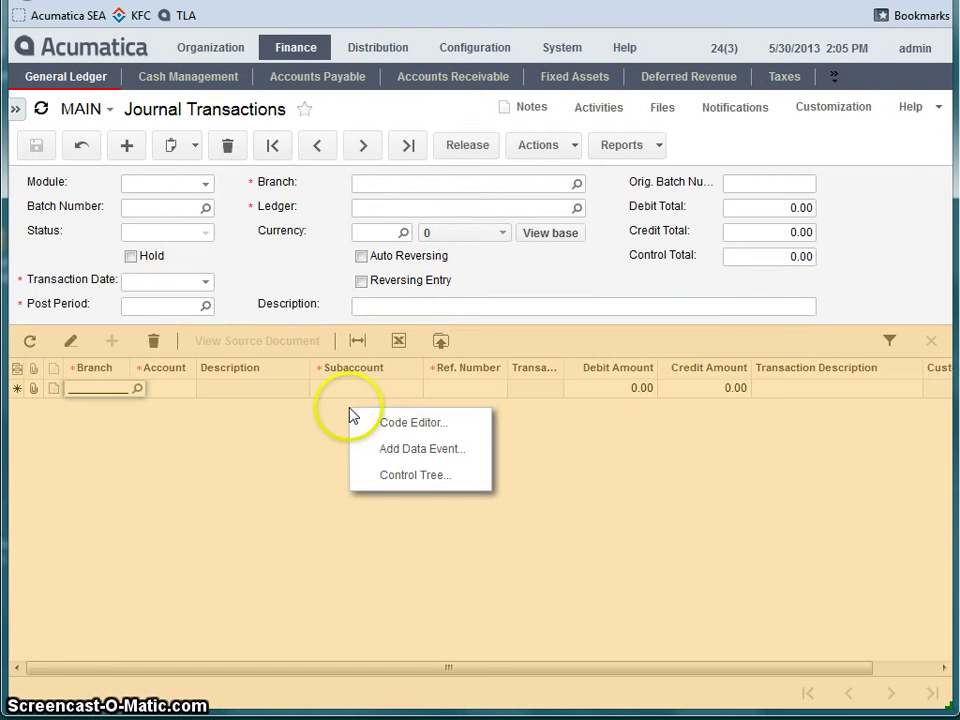
left_click(403, 481)
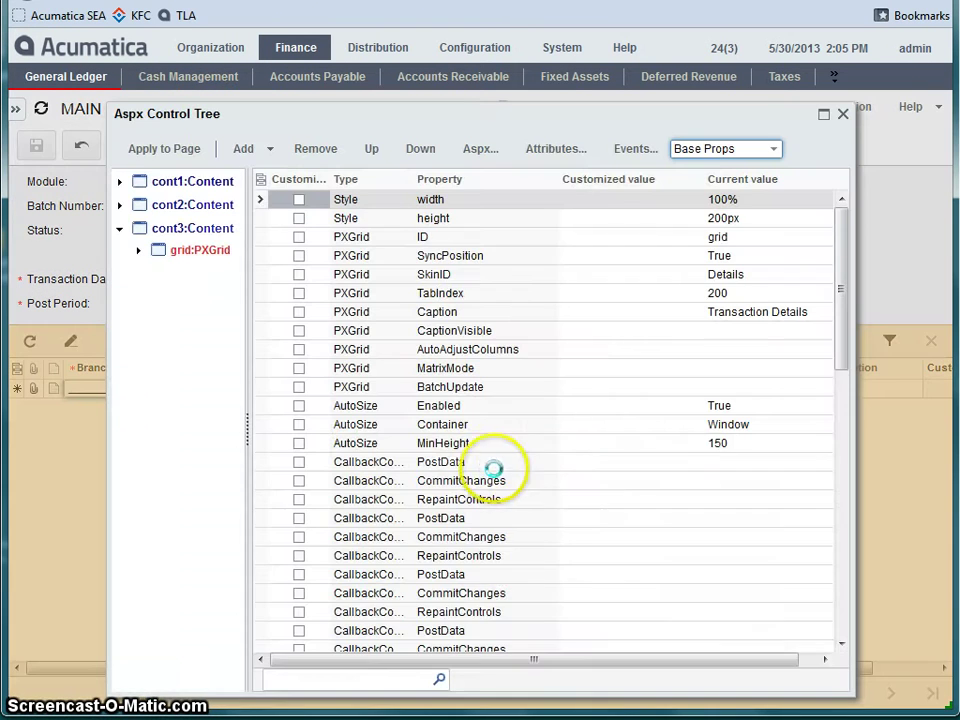
left_click(140, 258)
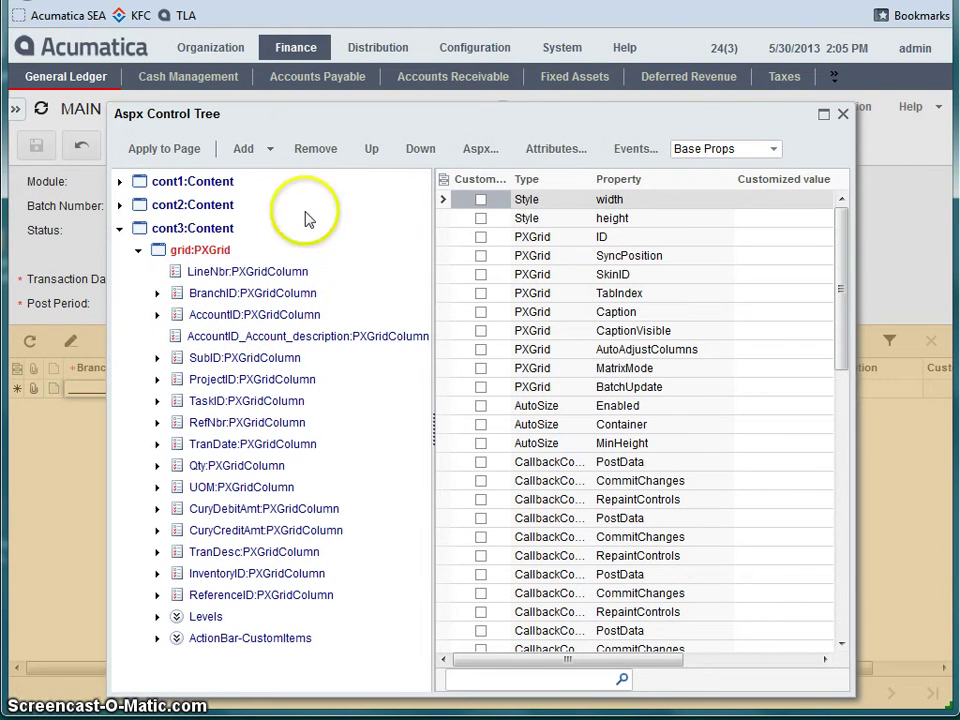
left_click(269, 150)
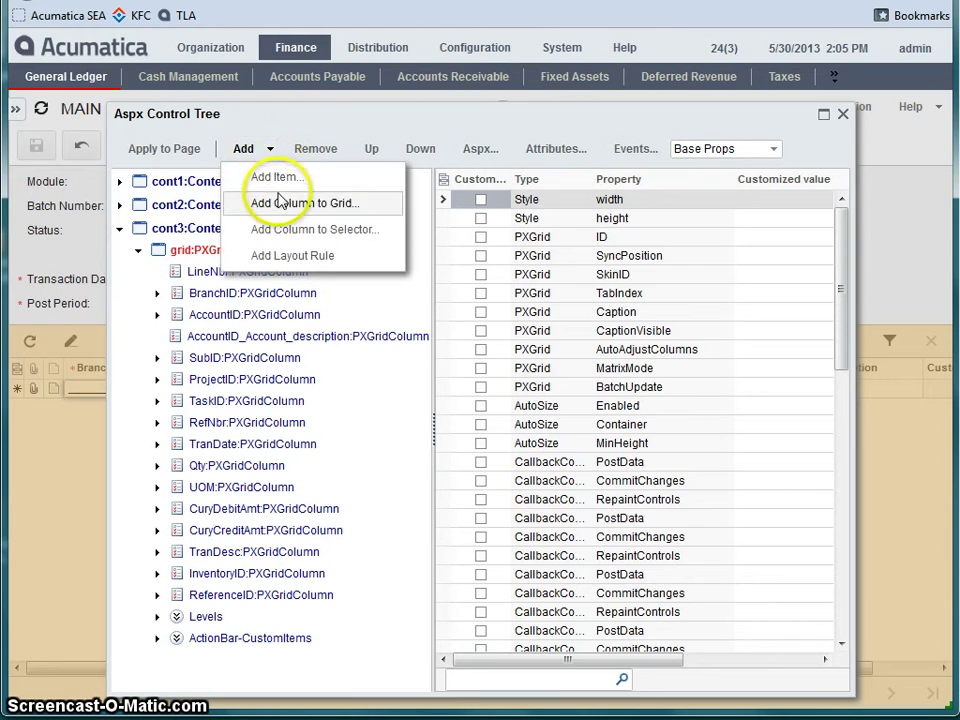
left_click(328, 205)
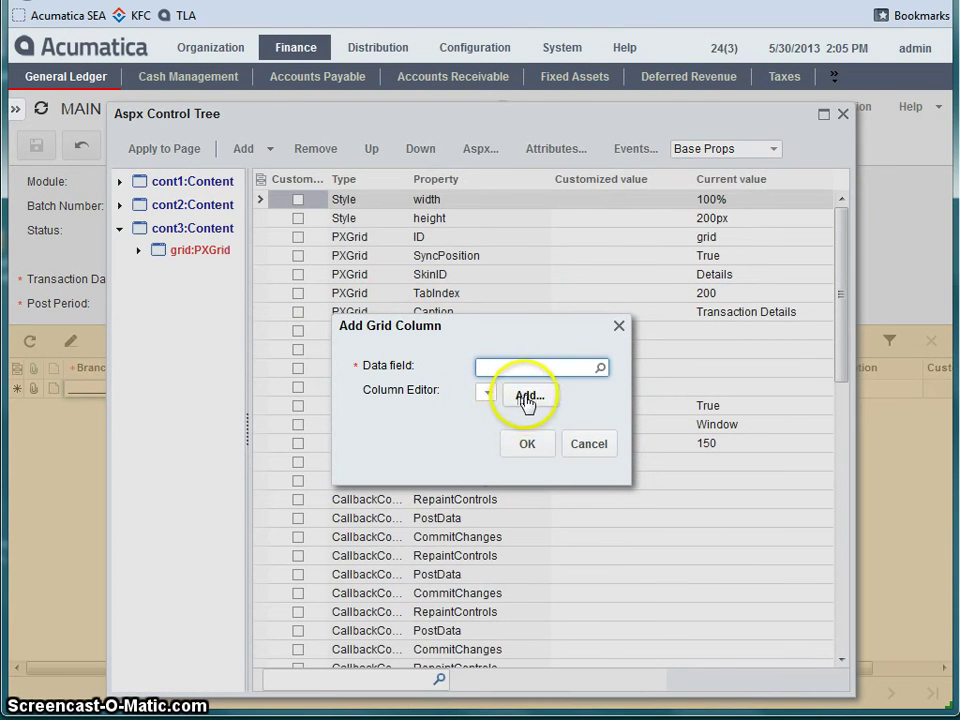
Create a GLTran data field named Dept with display name Department, type DBString(nvarchar) and length 10
left_click(528, 396)
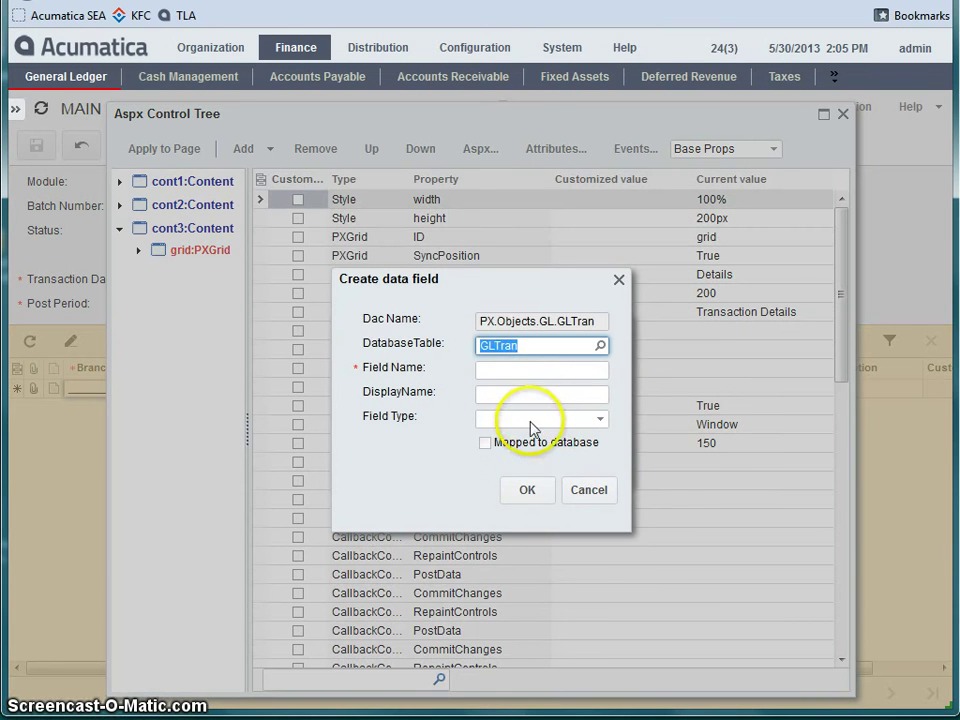
left_click(520, 372)
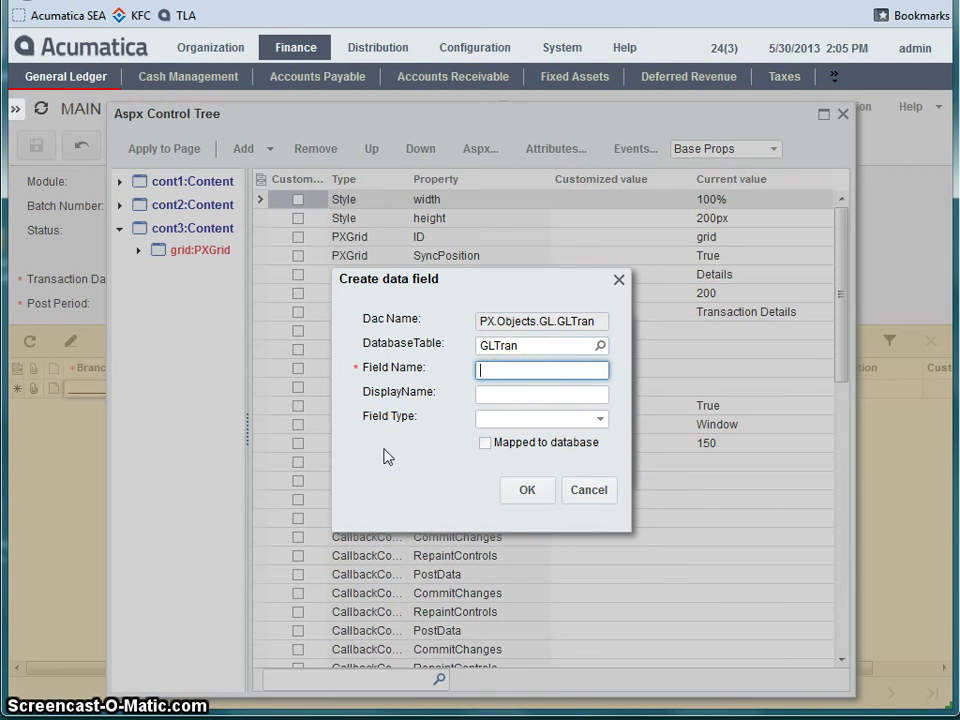
type("Dept")
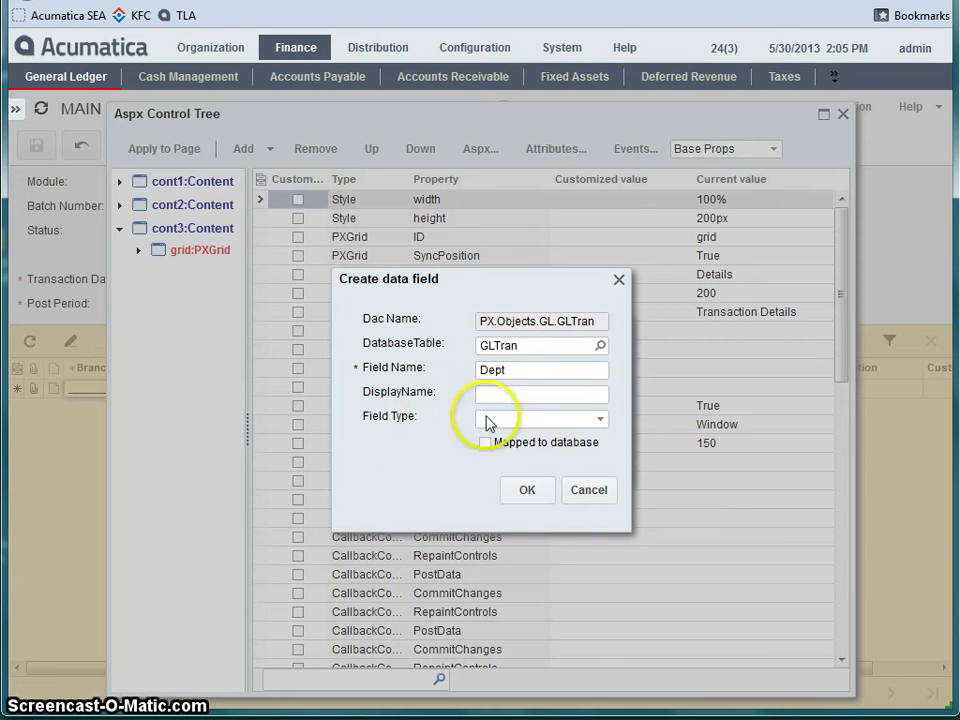
left_click(499, 394)
type("Department")
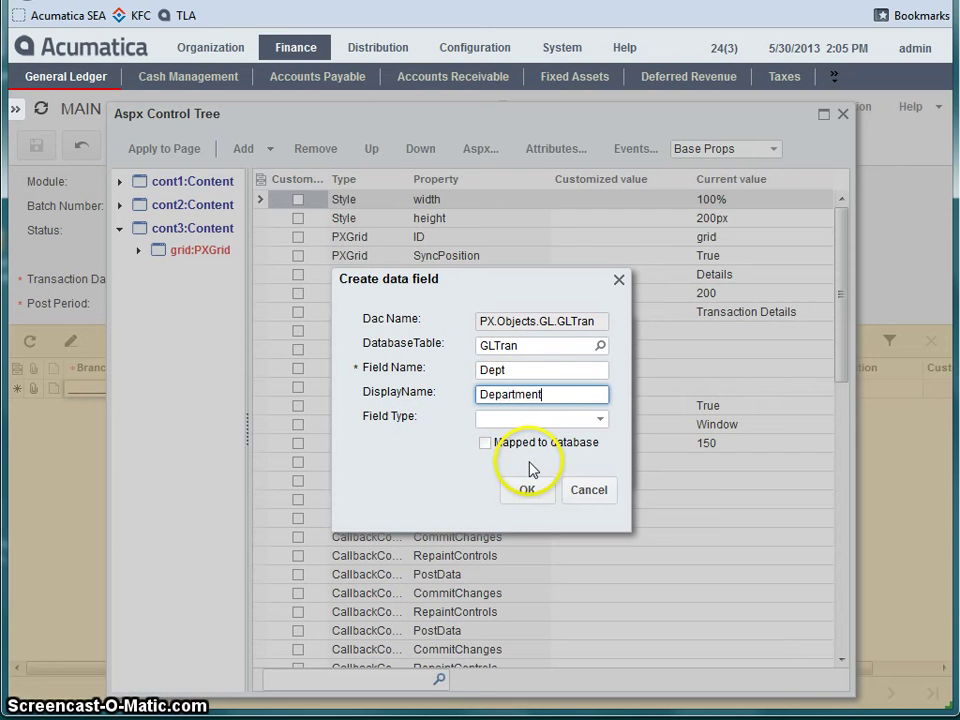
left_click(599, 424)
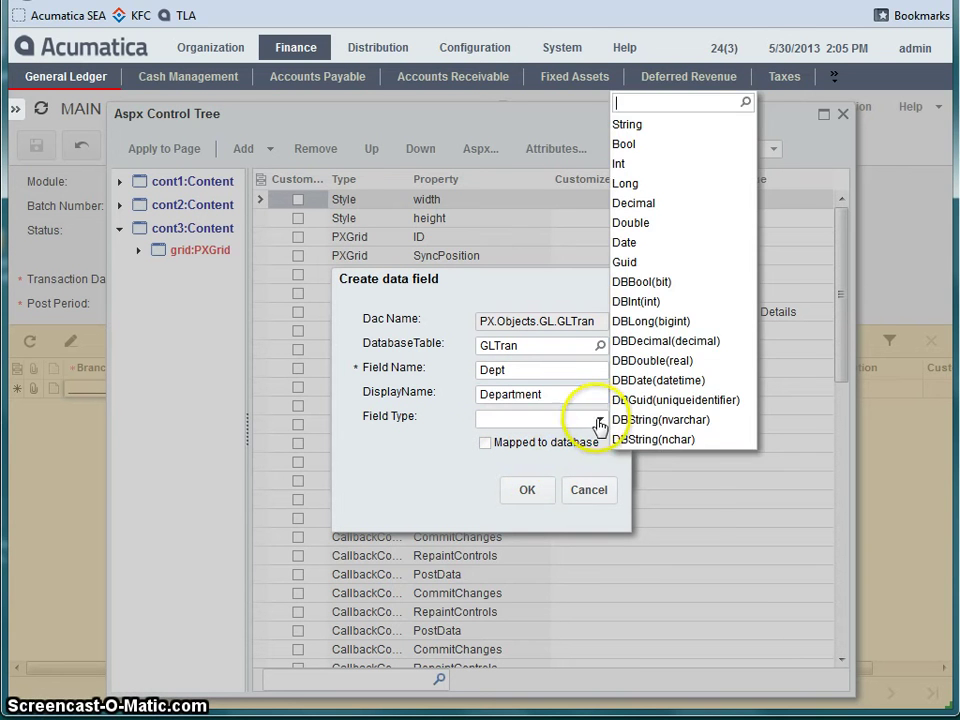
left_click(655, 422)
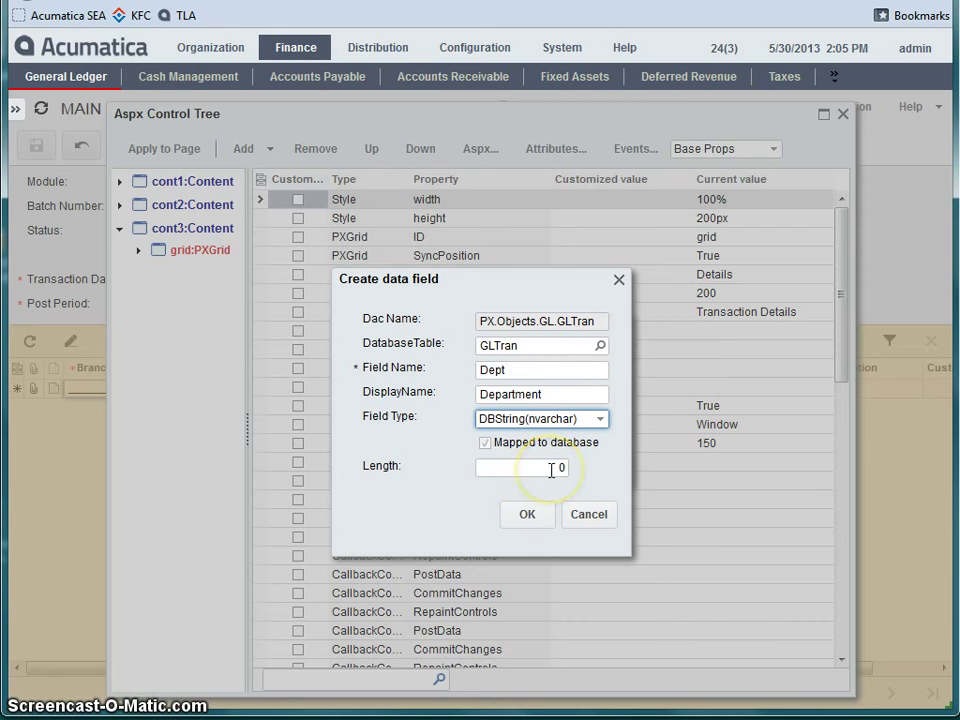
left_click(561, 470)
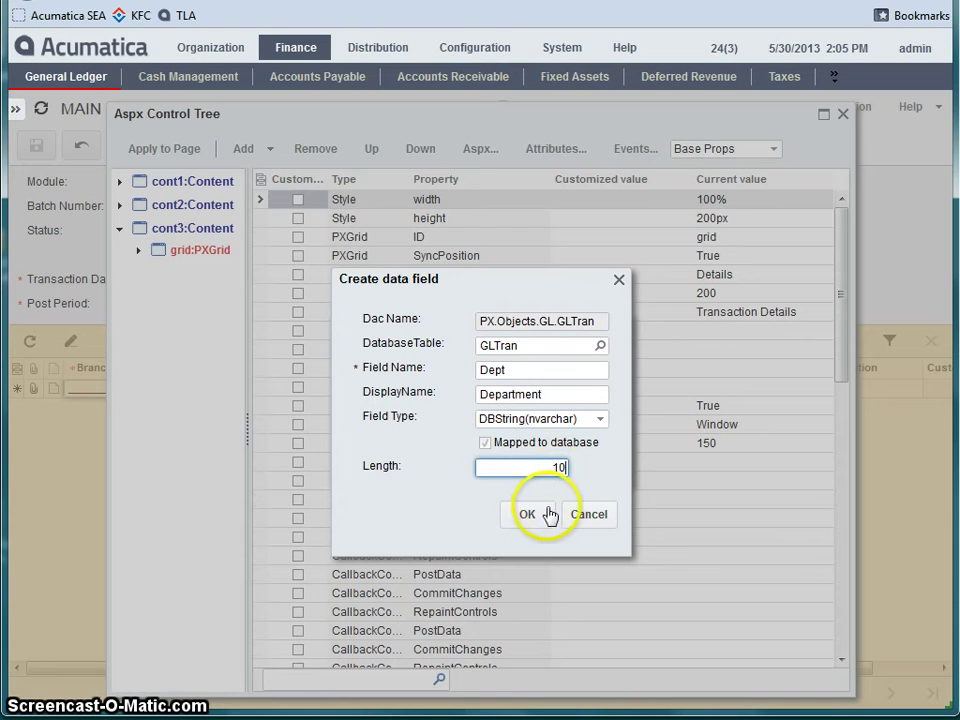
left_click(540, 518)
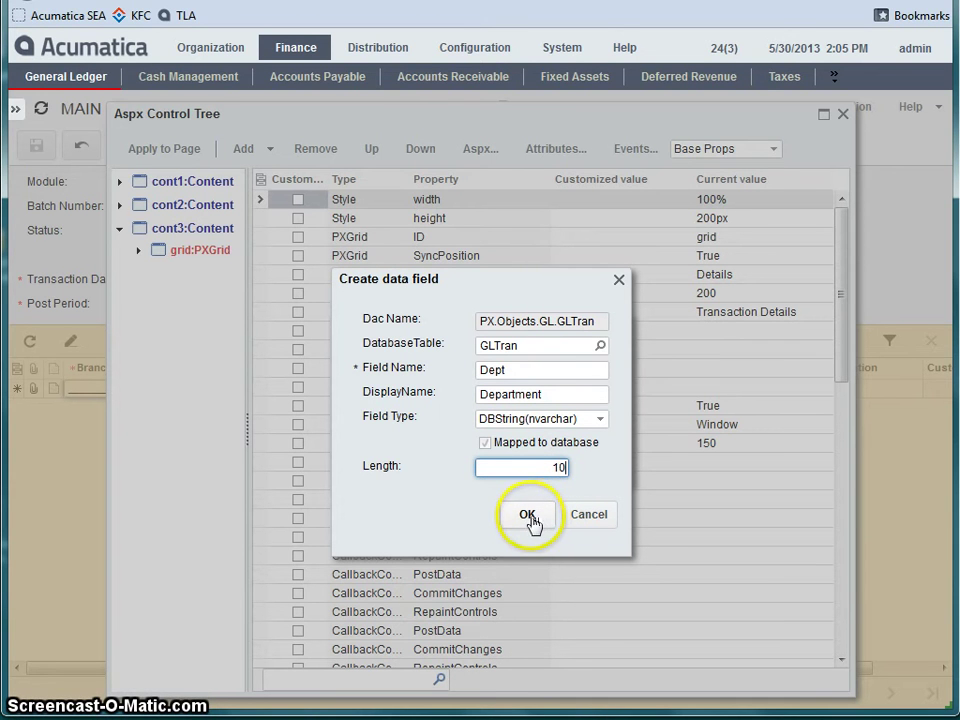
left_click(527, 516)
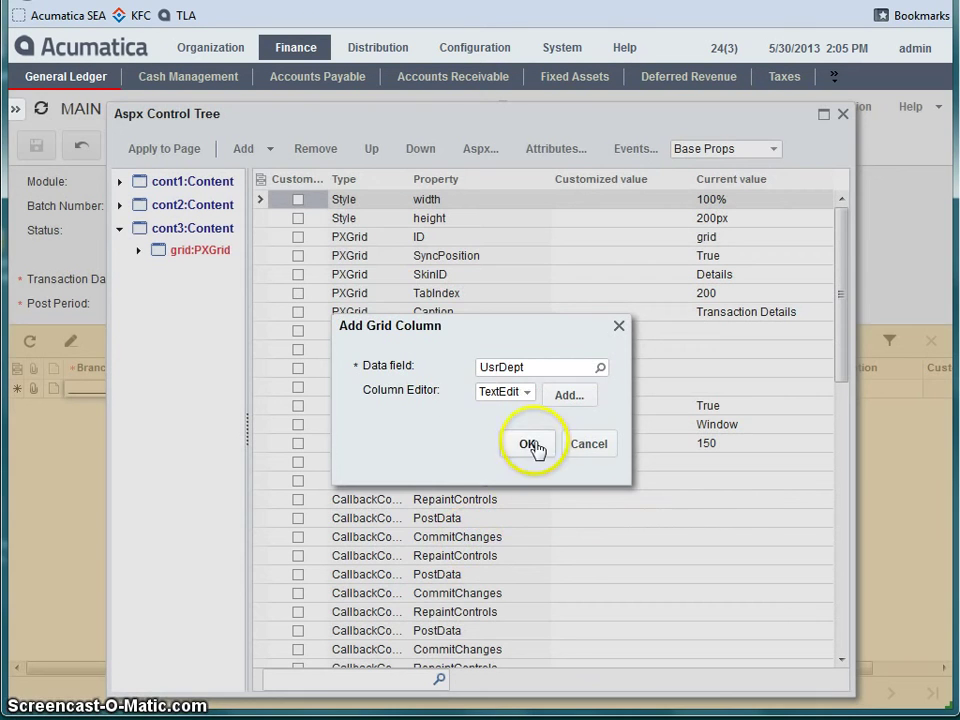
Set the new column's editor to Selector and add the UsrDept column to the grid
left_click(525, 395)
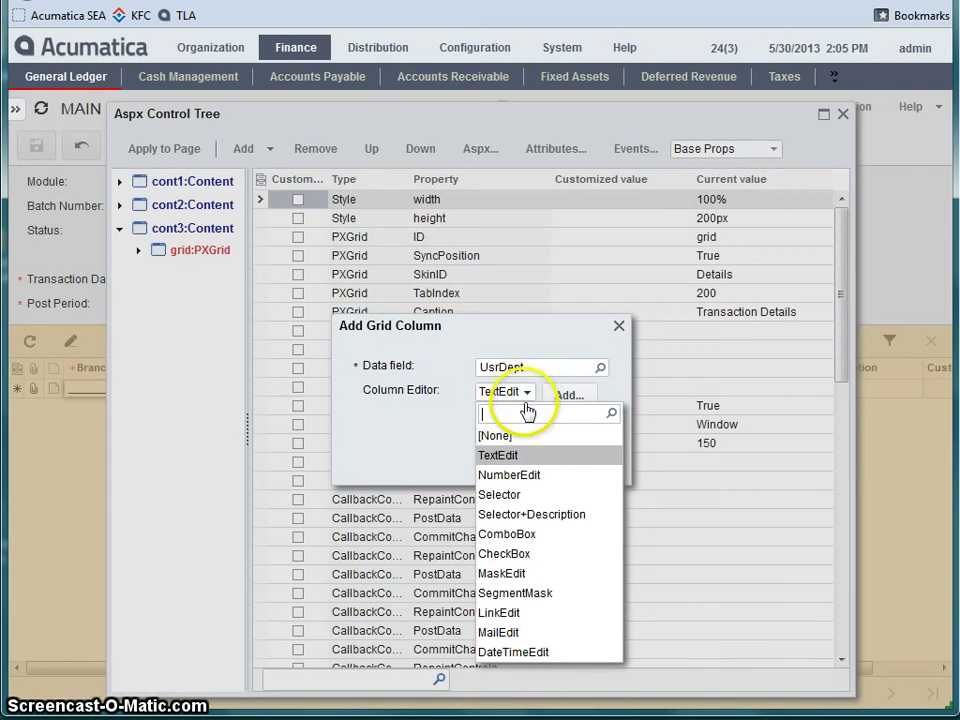
left_click(522, 496)
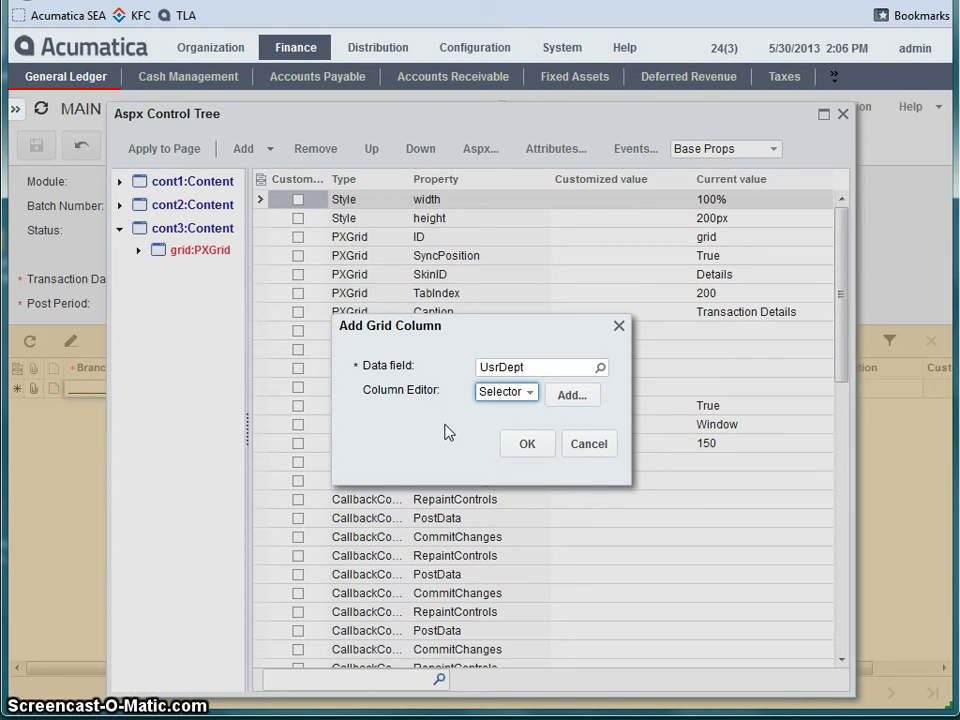
left_click(531, 451)
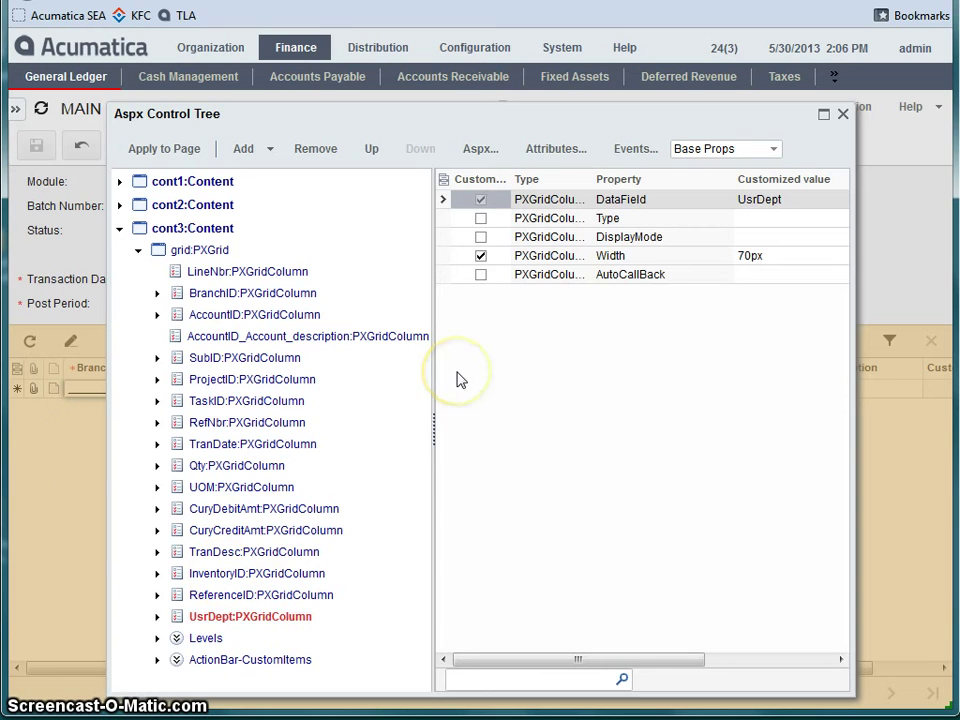
Open the UsrDept data field attributes and replace all custom attributes with the copied DepartmentID attributes
left_click(554, 150)
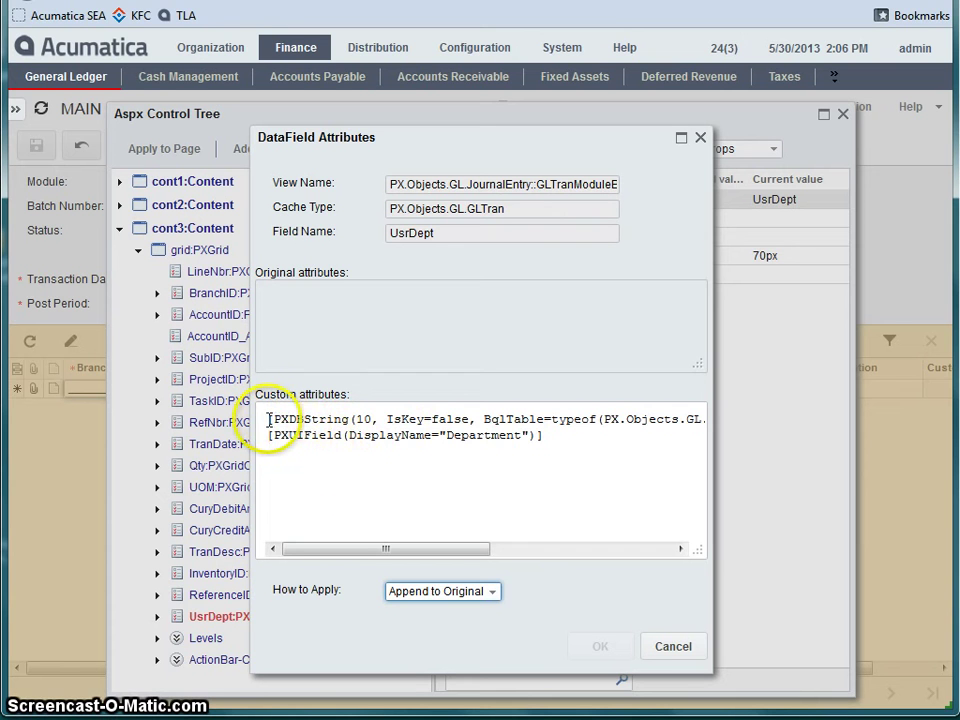
left_click_drag(268, 419, 573, 451)
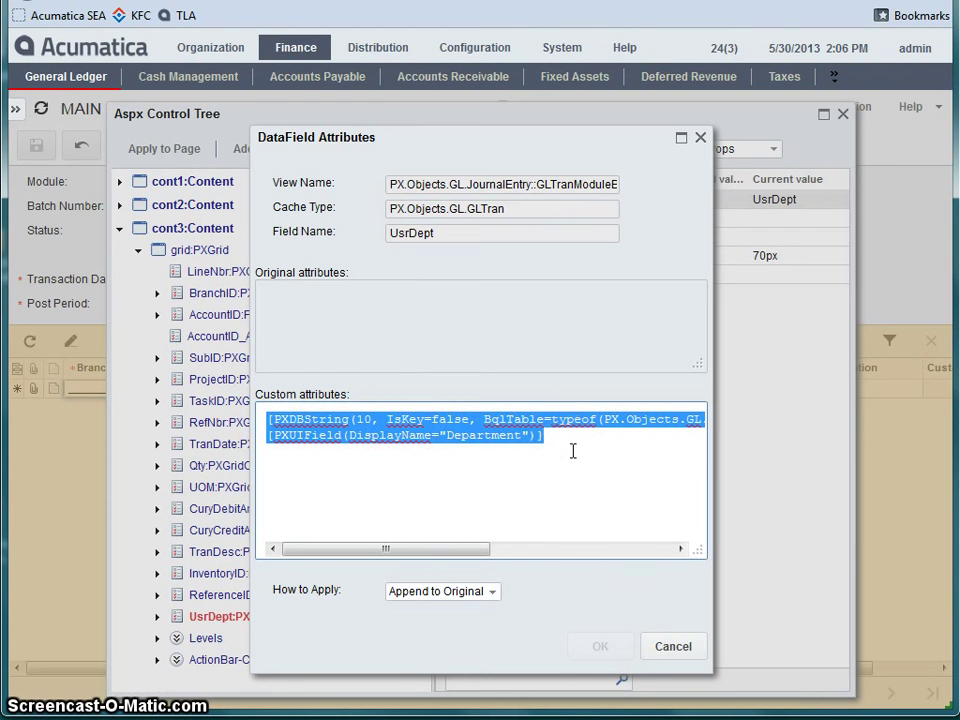
key("ctrl+v")
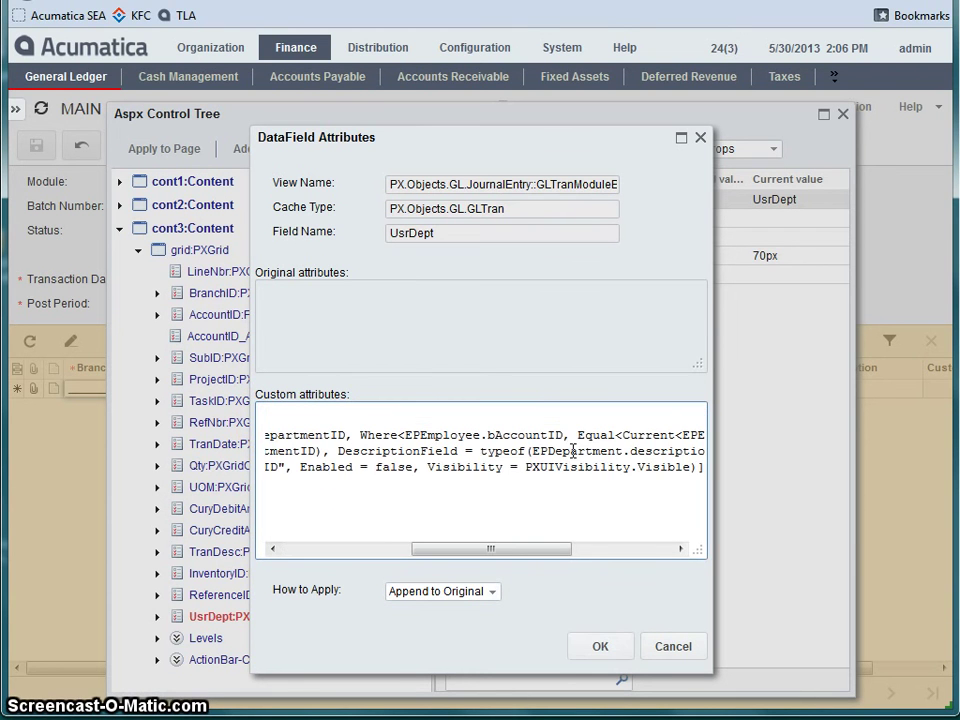
Prefix EPDepartment.departmentID in the PXSelector attribute with the namespace PX.Objects.EP
left_click_drag(528, 538, 321, 553)
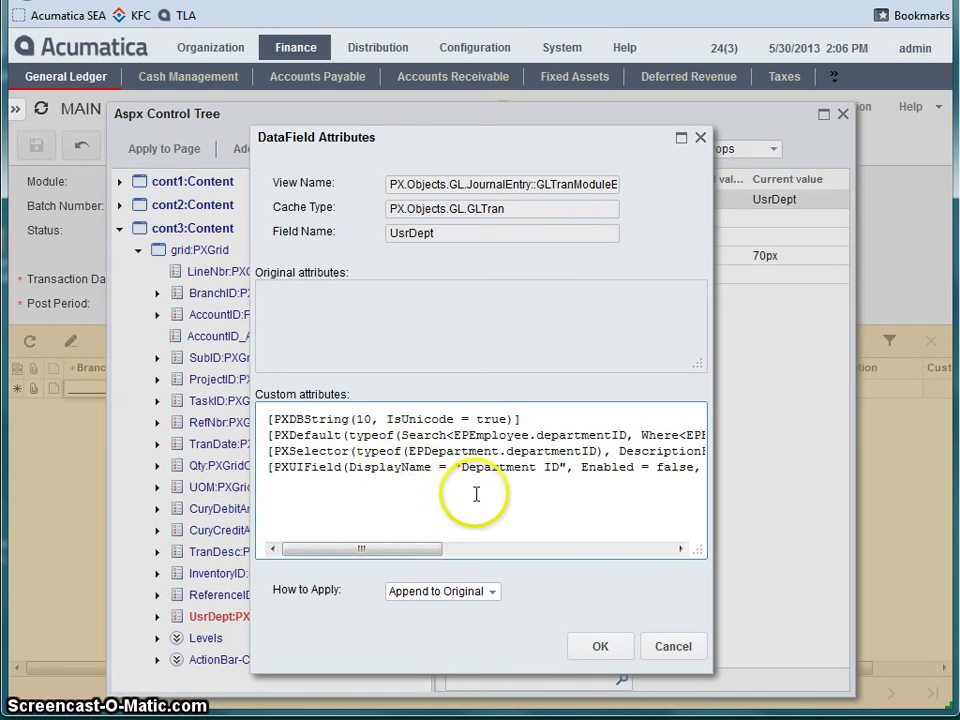
left_click(407, 451)
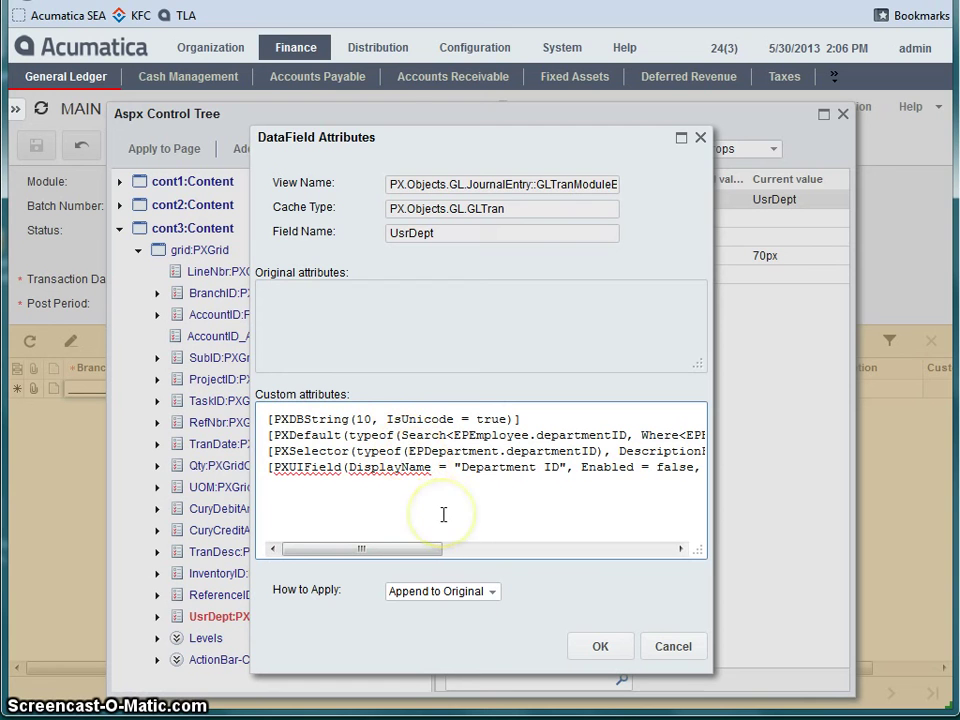
type("PX.")
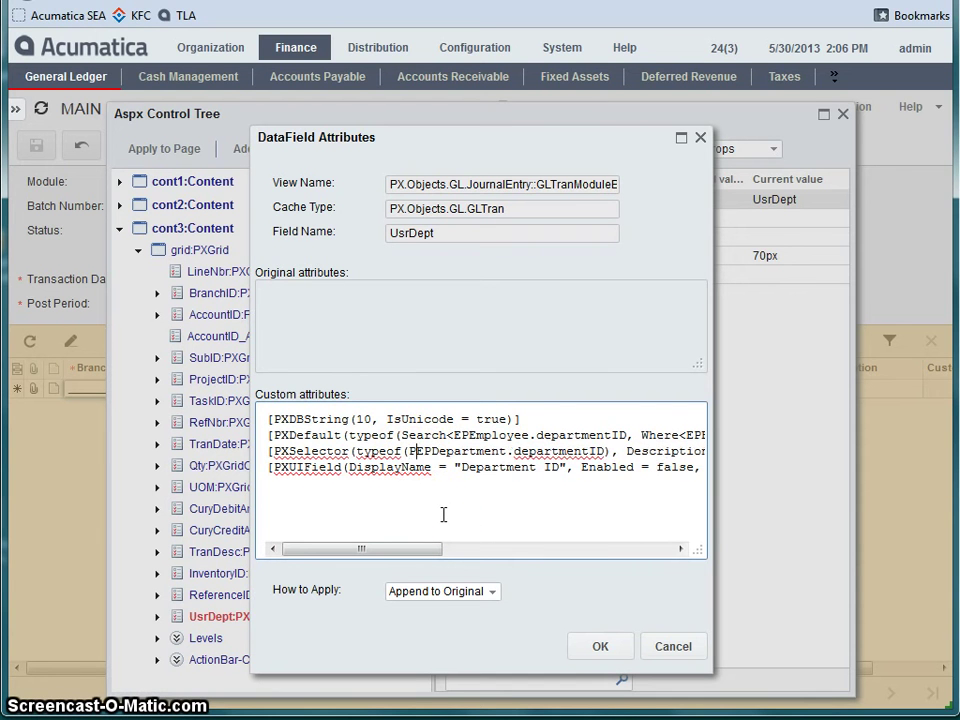
type("Ob")
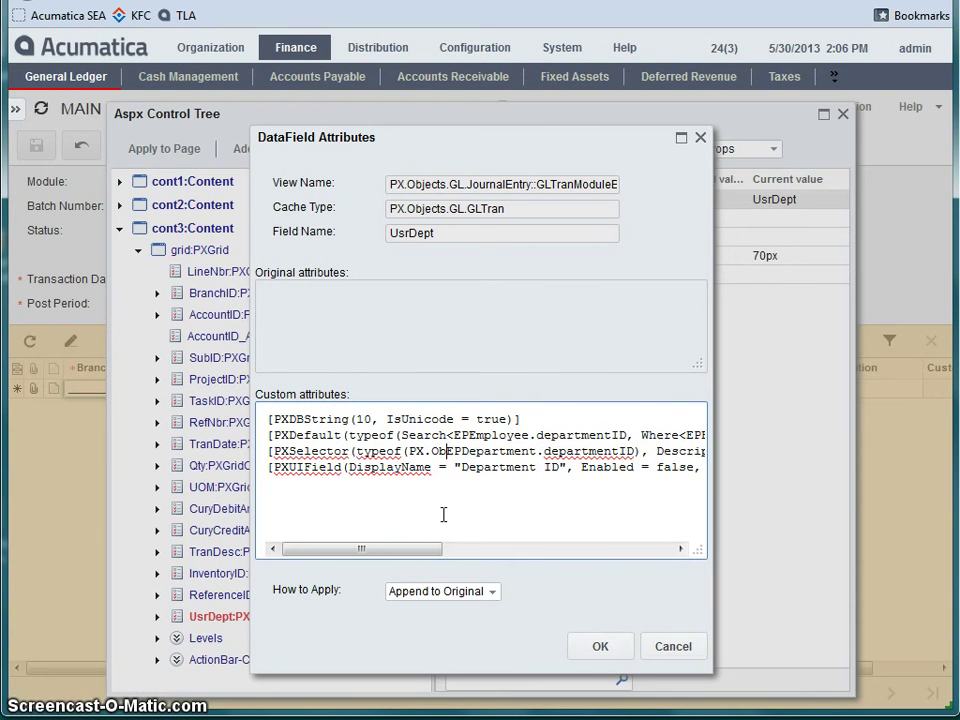
type("jects")
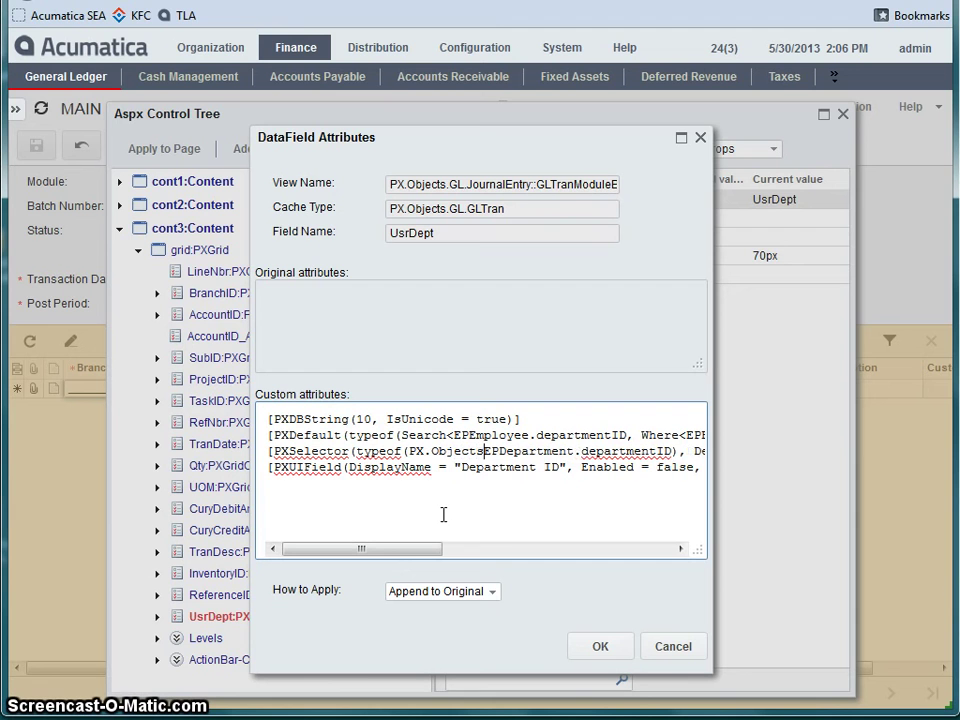
type(".EP.")
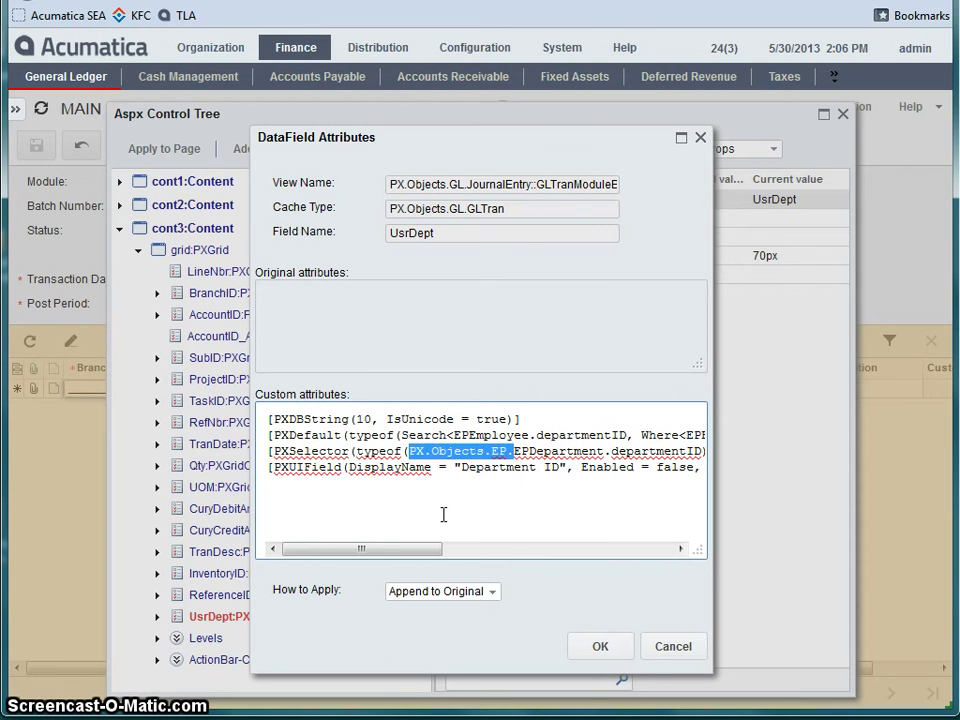
Copy the PX.Objects.EP. prefix in front of EPDepartment.description in the PXSelector's DescriptionField
right_click(433, 450)
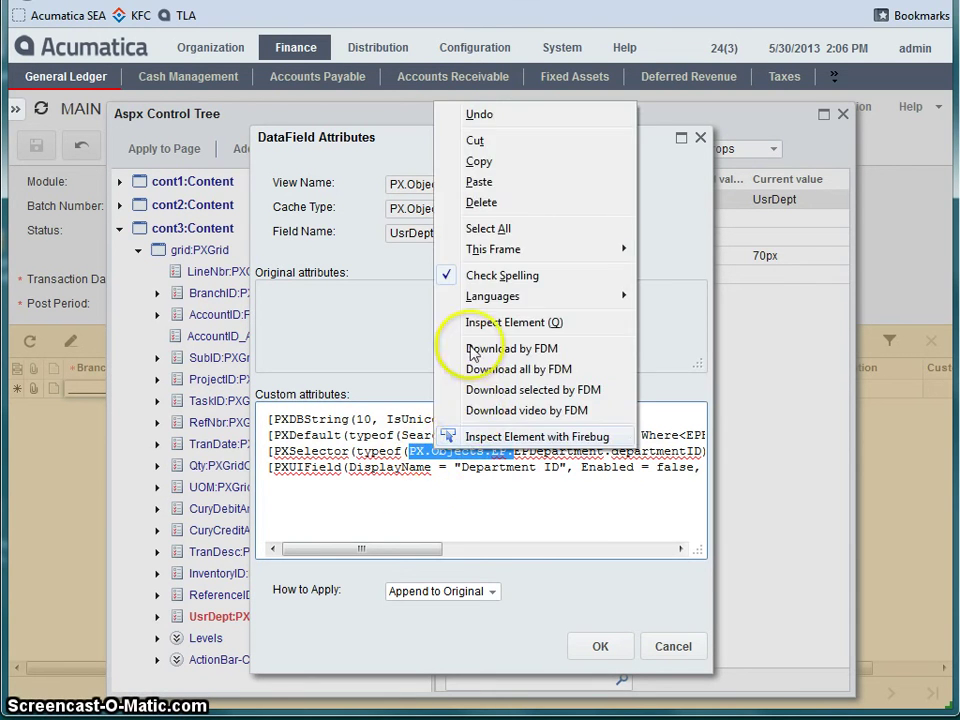
left_click(484, 175)
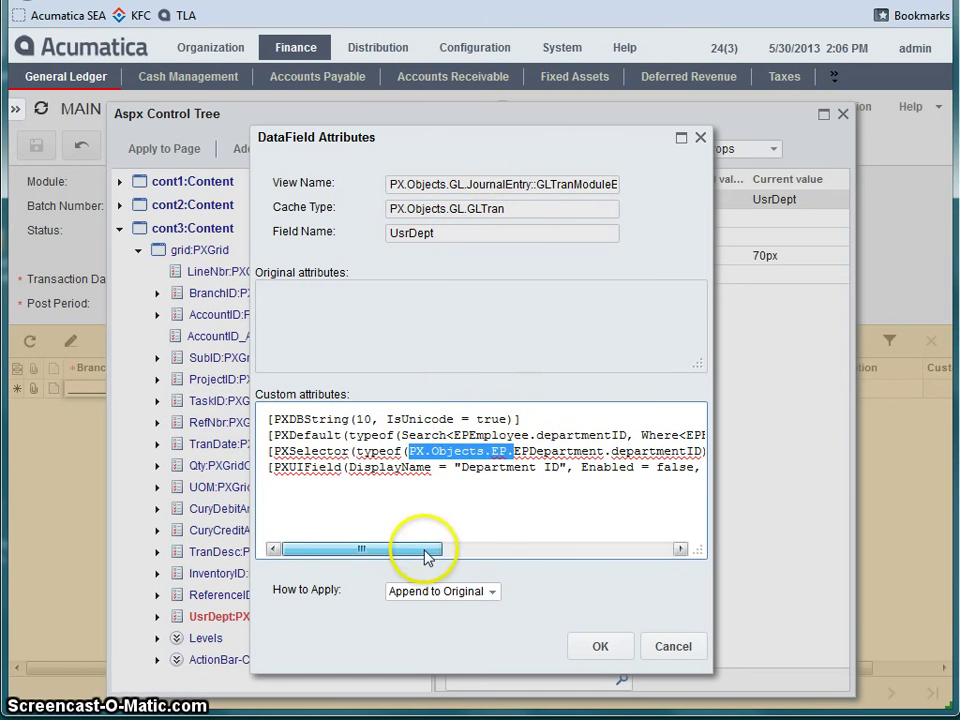
left_click_drag(428, 552, 618, 553)
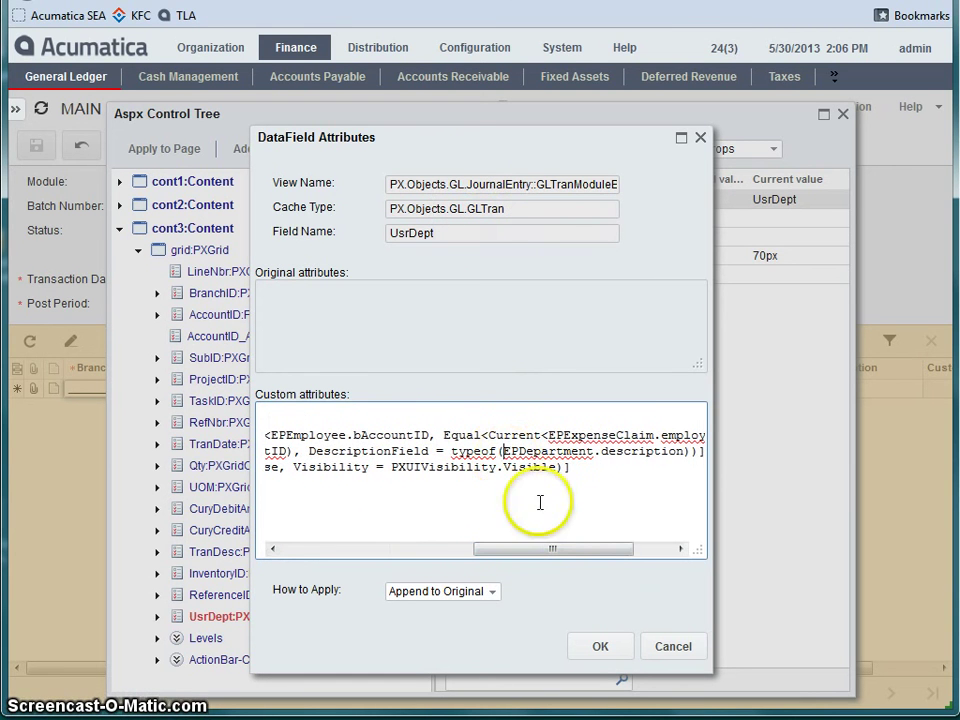
key("ctrl+v")
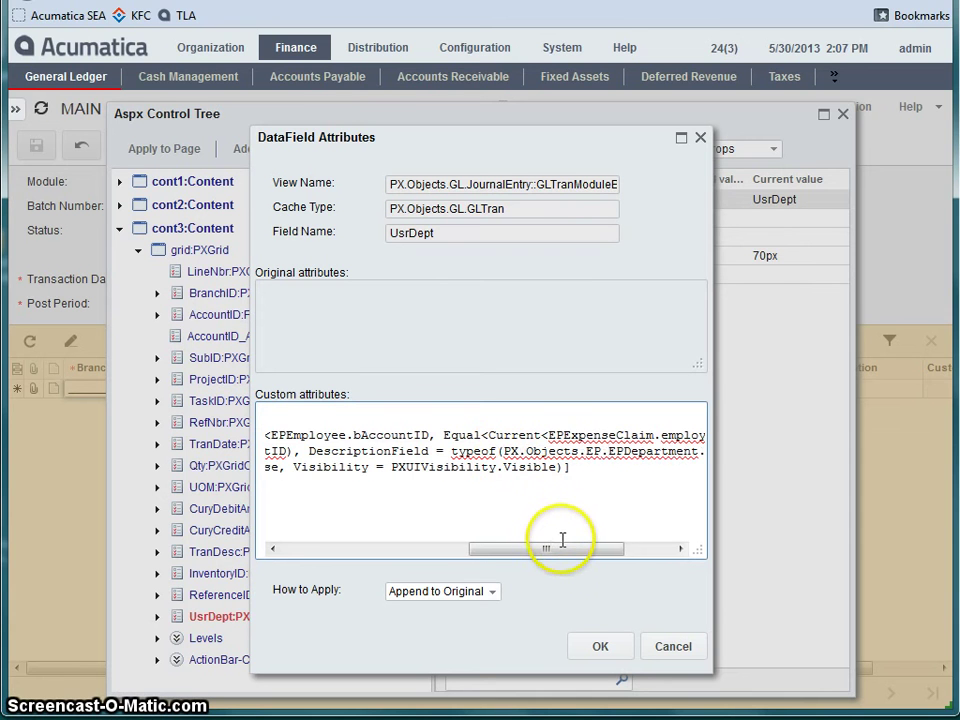
Delete the entire PXDefault line from the UsrDept custom attributes
left_click_drag(550, 551, 377, 551)
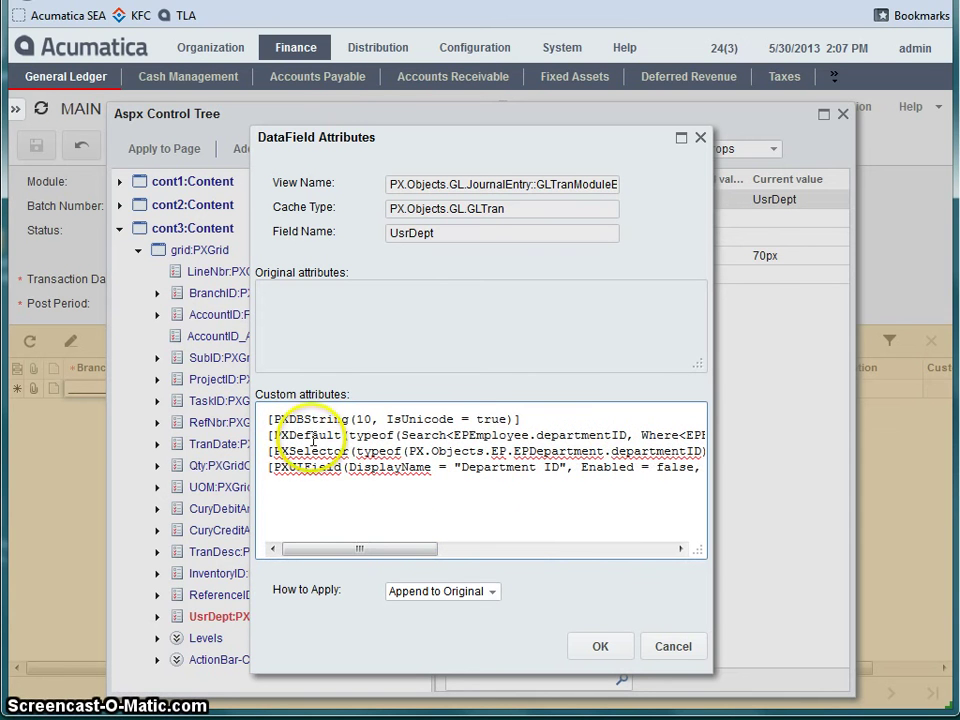
left_click(268, 436)
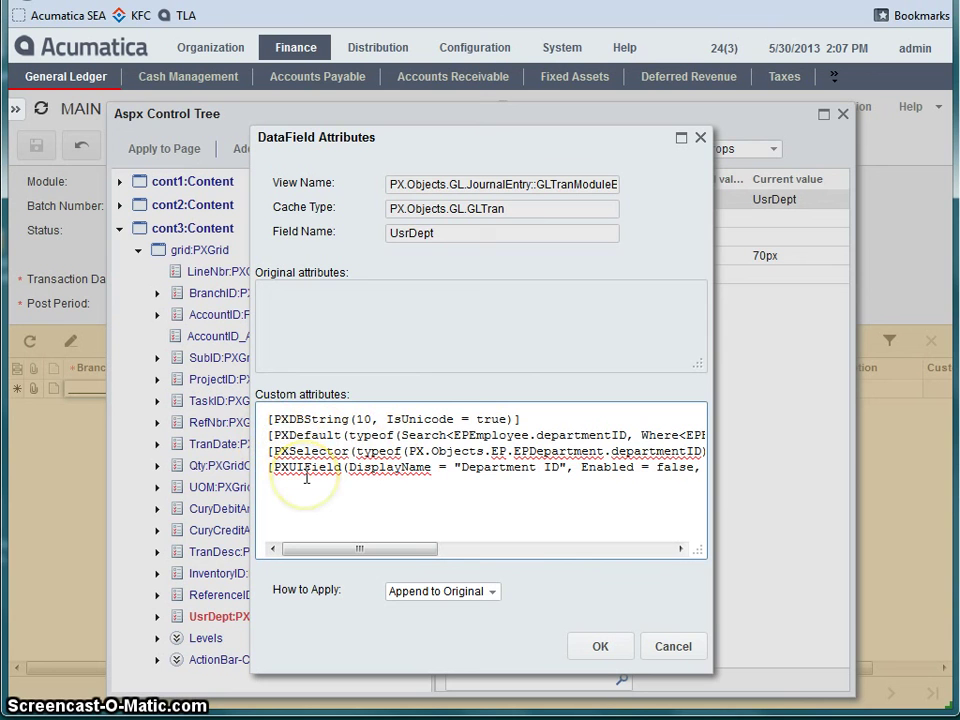
key("shift+End")
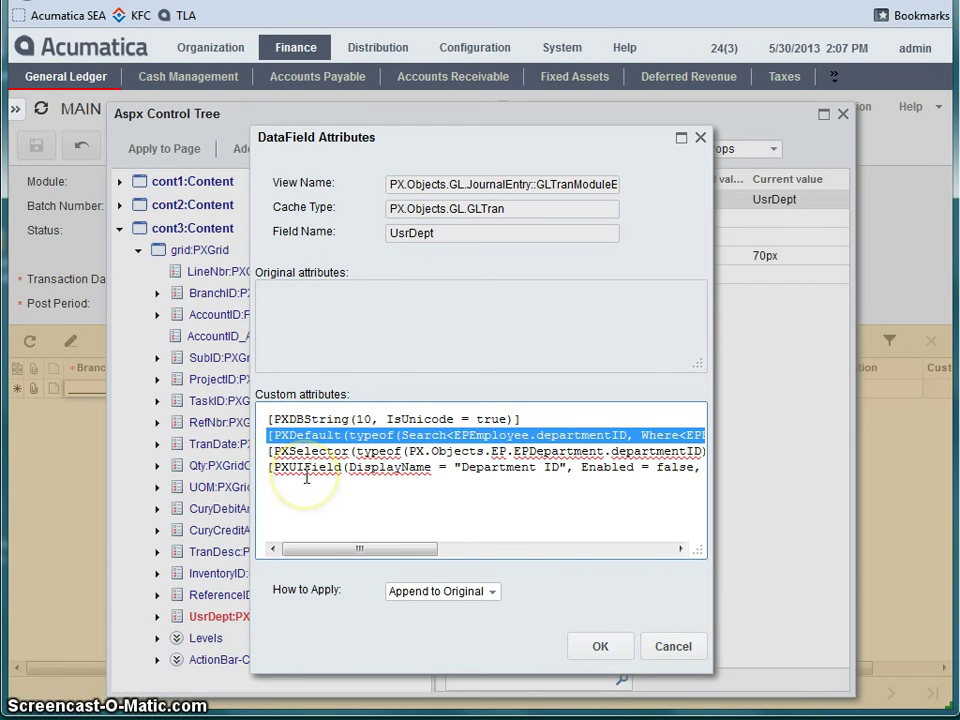
key("Delete")
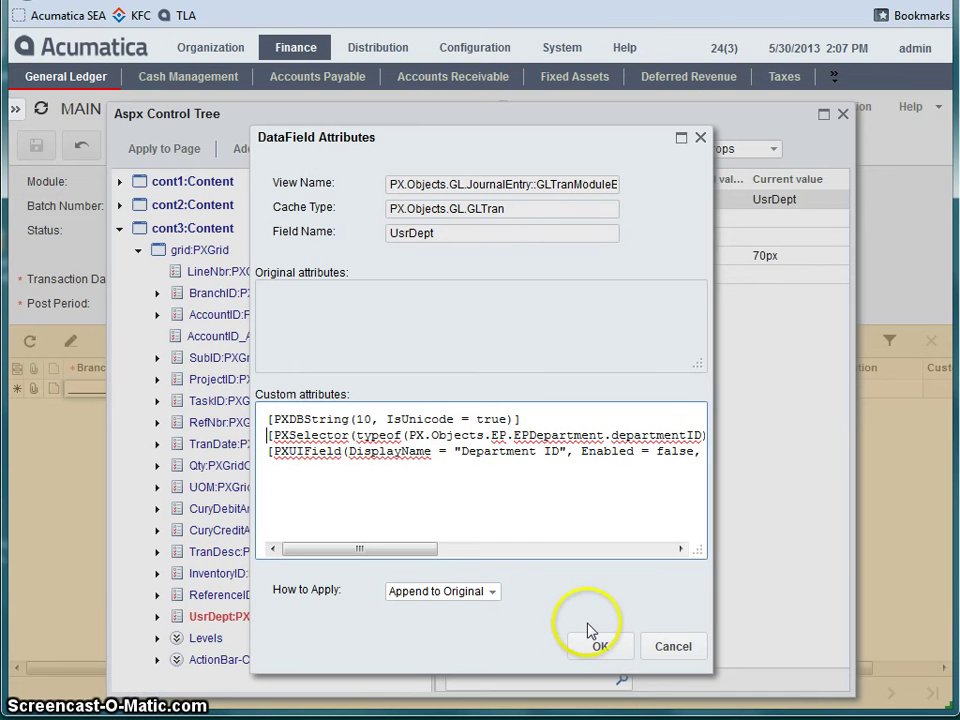
Confirm the UsrDept data field attributes and apply the control tree changes to the Journal Transactions page
left_click(599, 647)
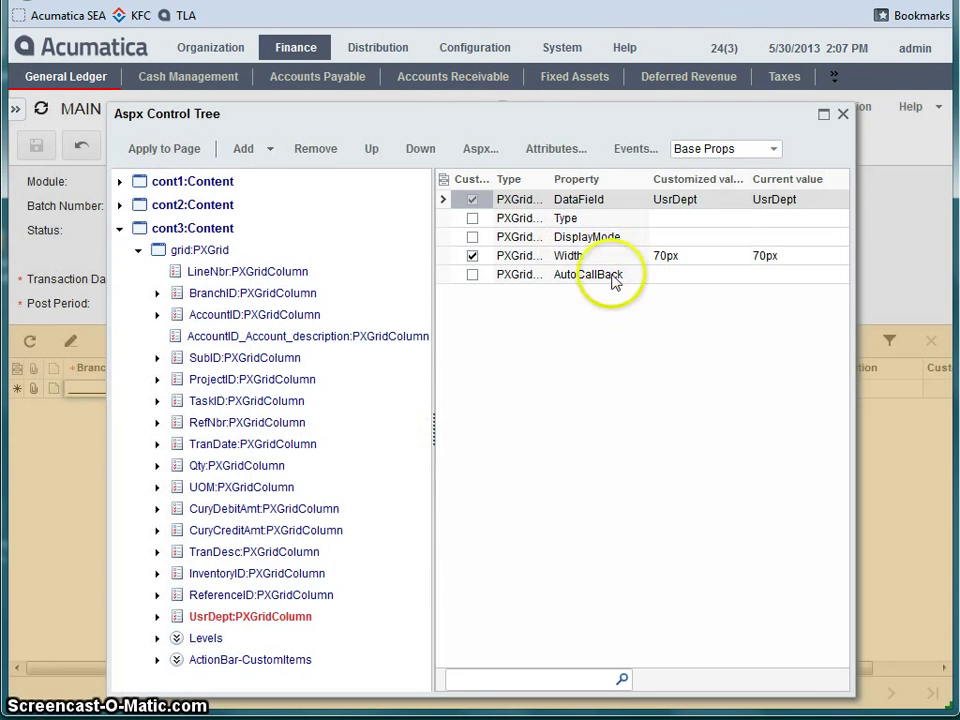
left_click(164, 149)
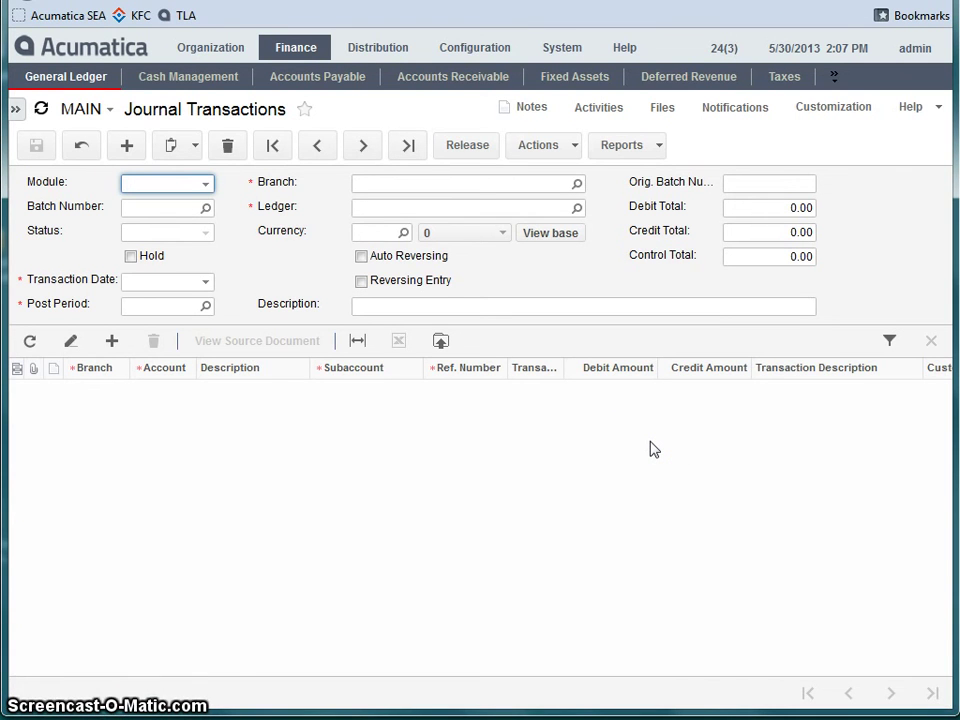
left_click(594, 311)
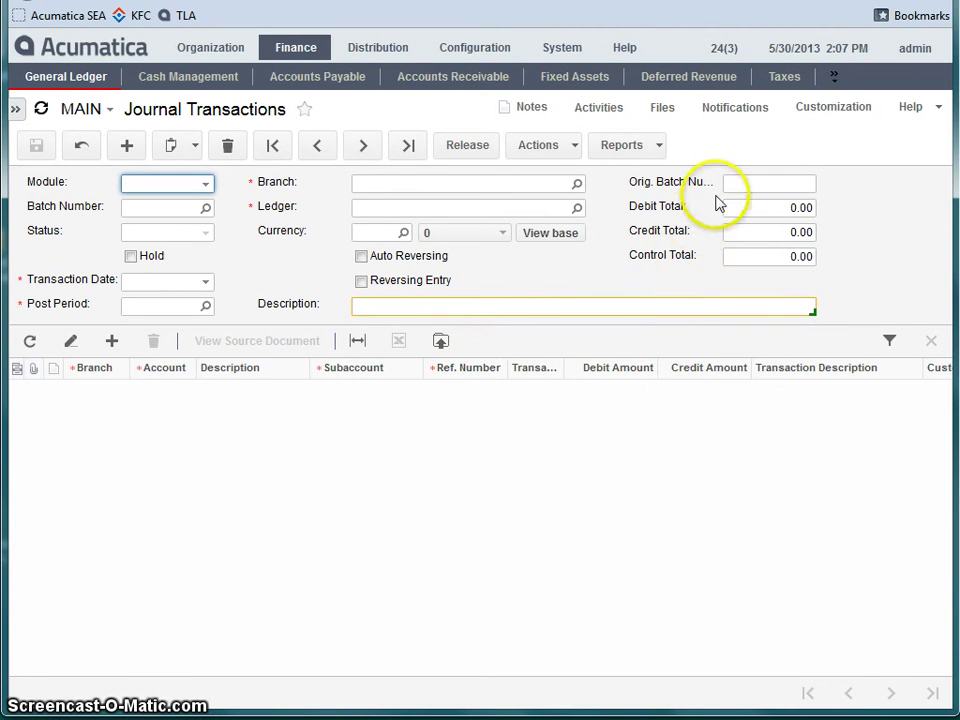
Validate the ACUMATICA customization project, publish it to the website and close the compilation log
left_click(830, 112)
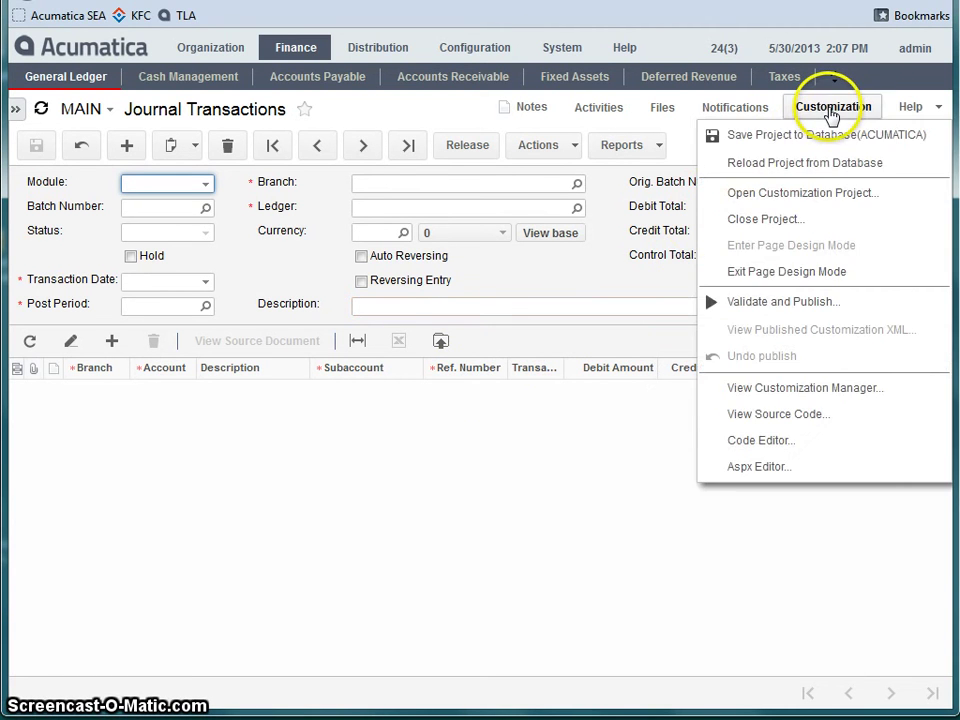
left_click(728, 303)
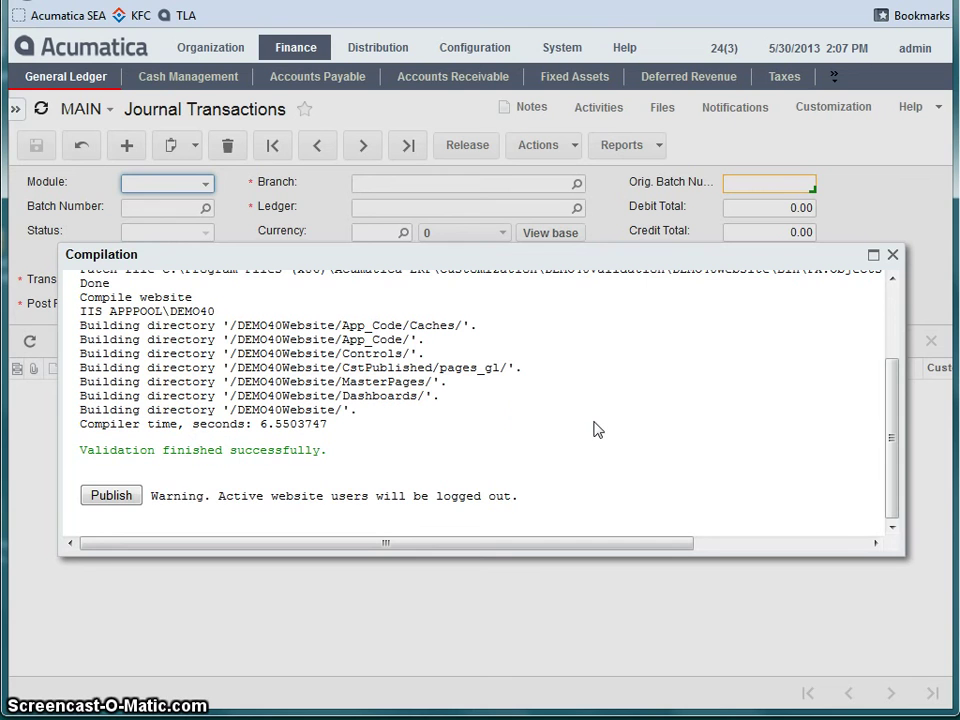
left_click(109, 495)
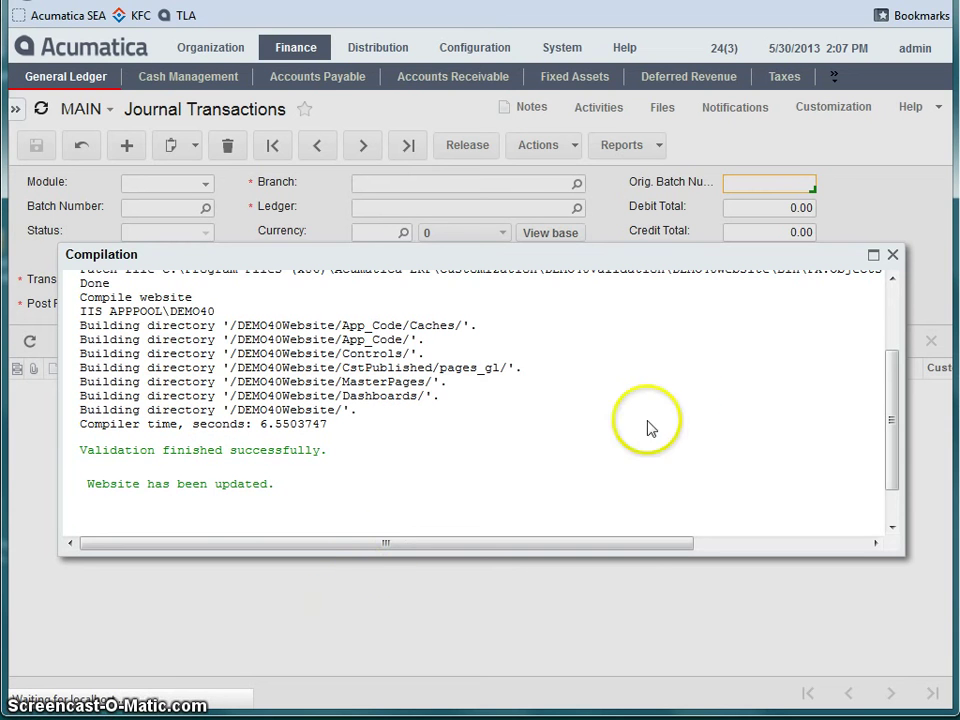
left_click(893, 256)
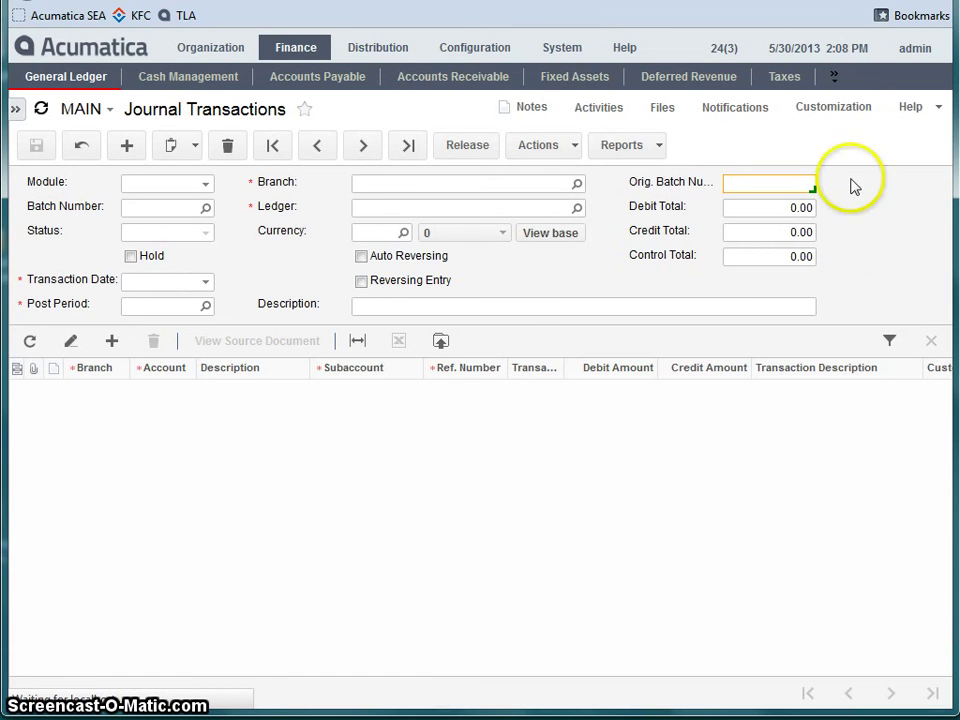
Exit page design mode on the Journal Transactions screen
left_click(846, 110)
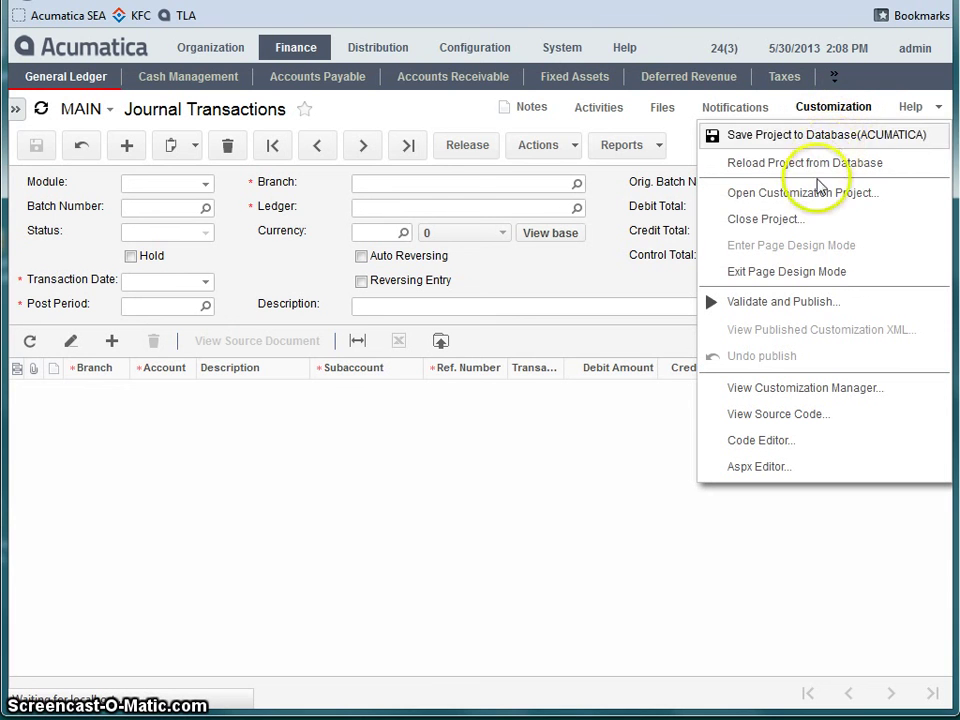
left_click(787, 274)
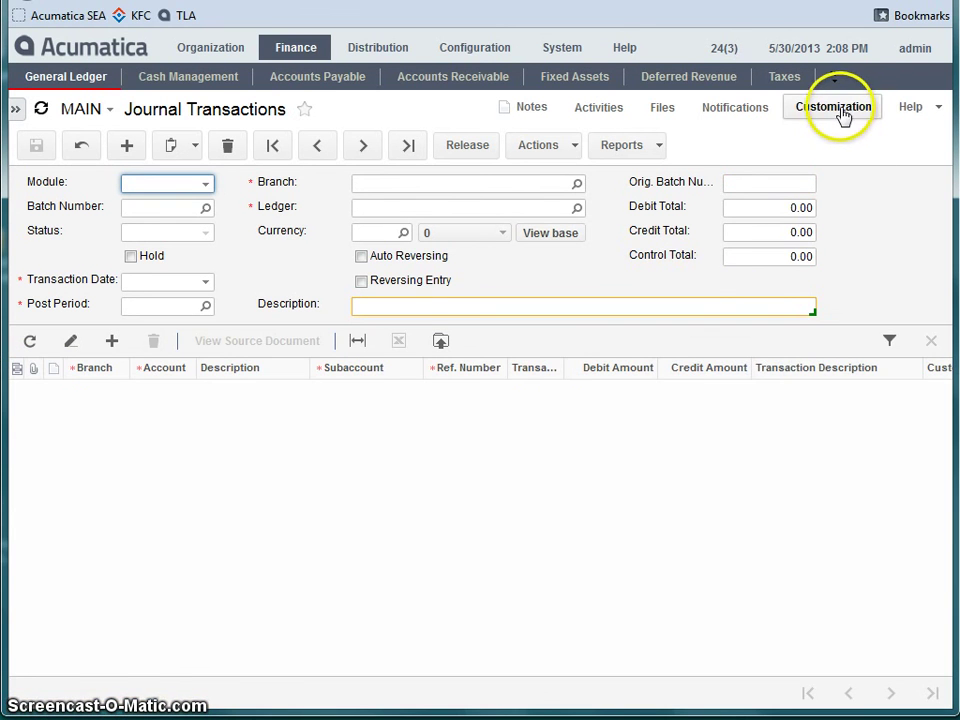
left_click(840, 110)
left_click(768, 271)
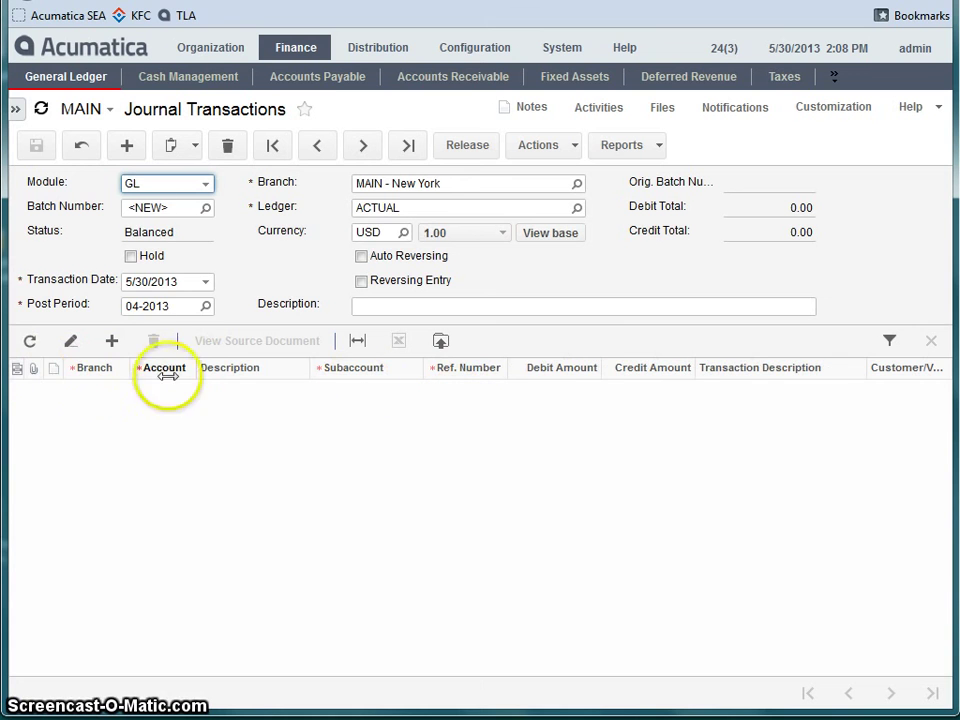
Look up Department ID among the grid's columns, add a transaction line and fit the columns to inspect its Department ID cell
left_click(17, 369)
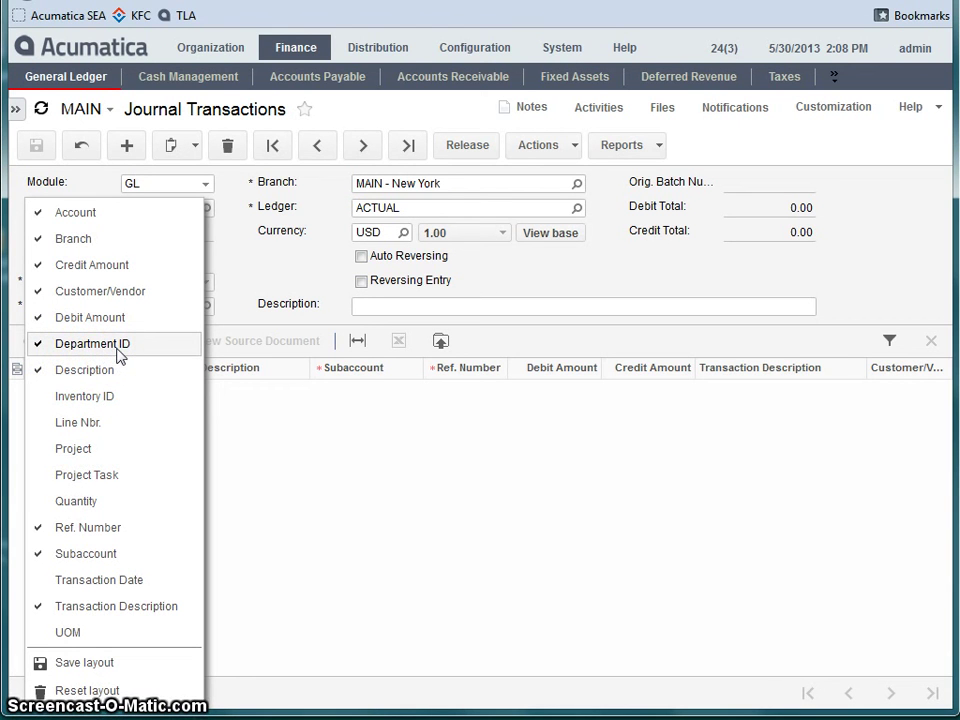
left_click(455, 480)
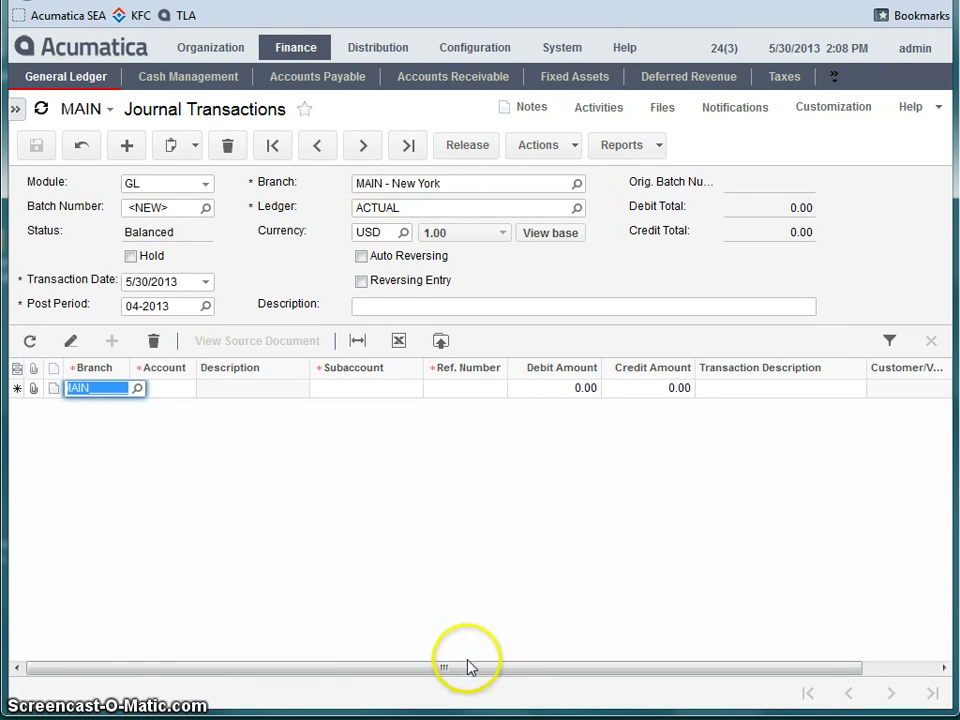
left_click_drag(467, 667, 667, 685)
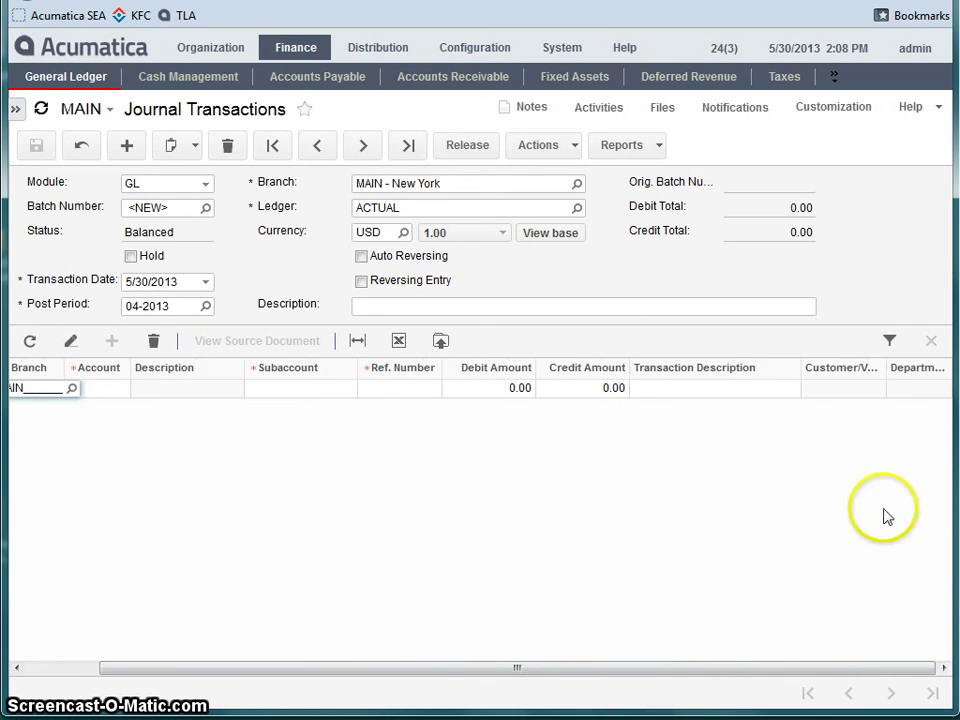
left_click(915, 390)
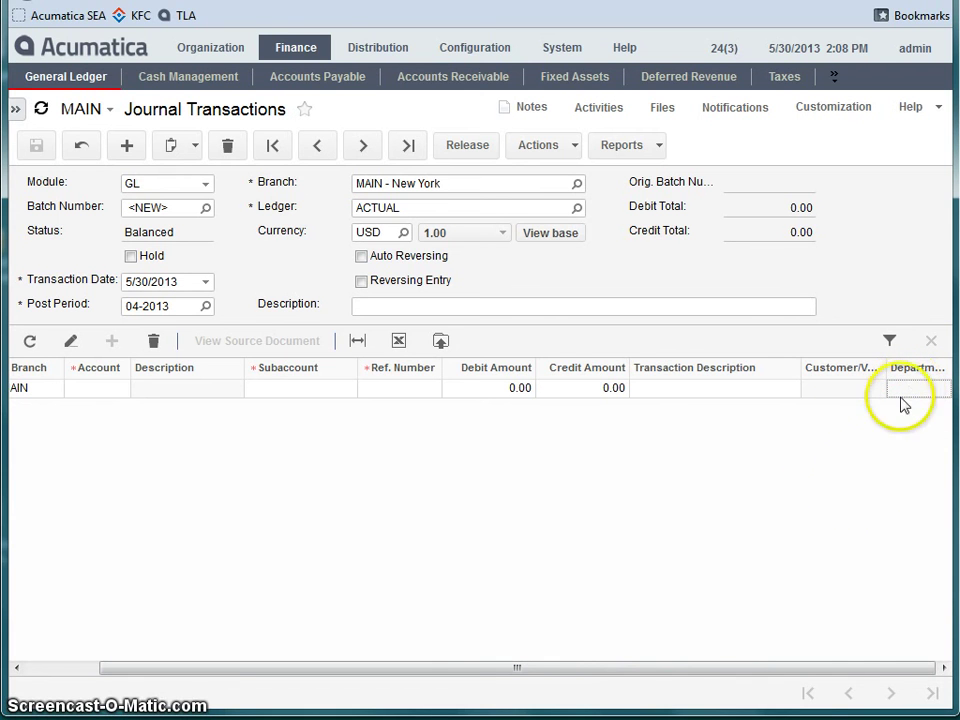
left_click(360, 344)
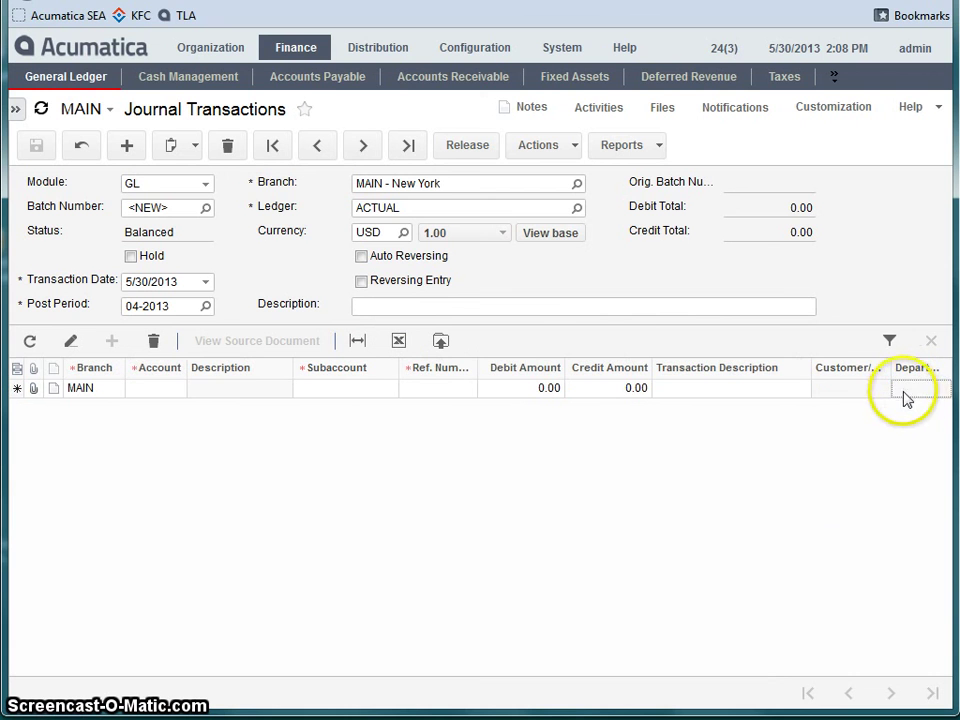
Fill the new transaction line with account 106001 and reference number 1000
left_click(190, 392)
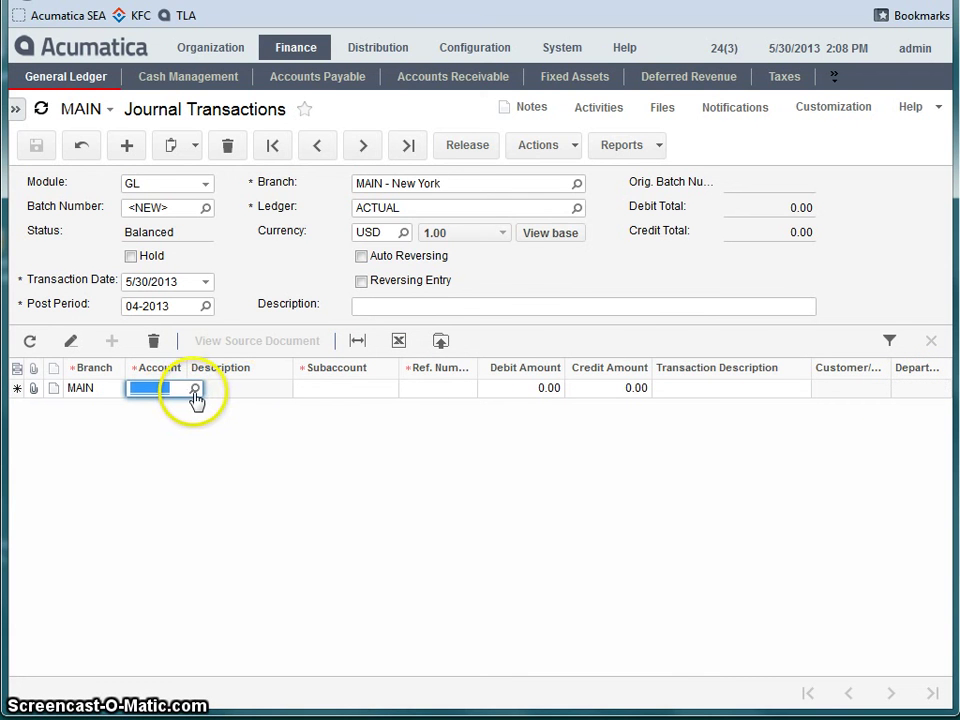
left_click(195, 389)
double_click(231, 407)
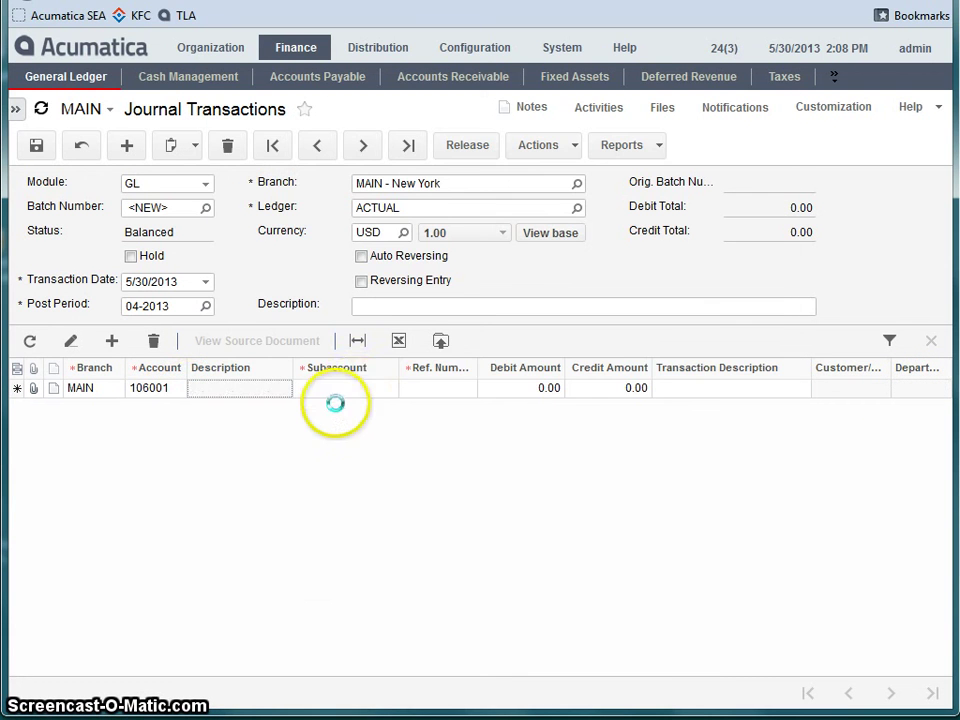
left_click(452, 389)
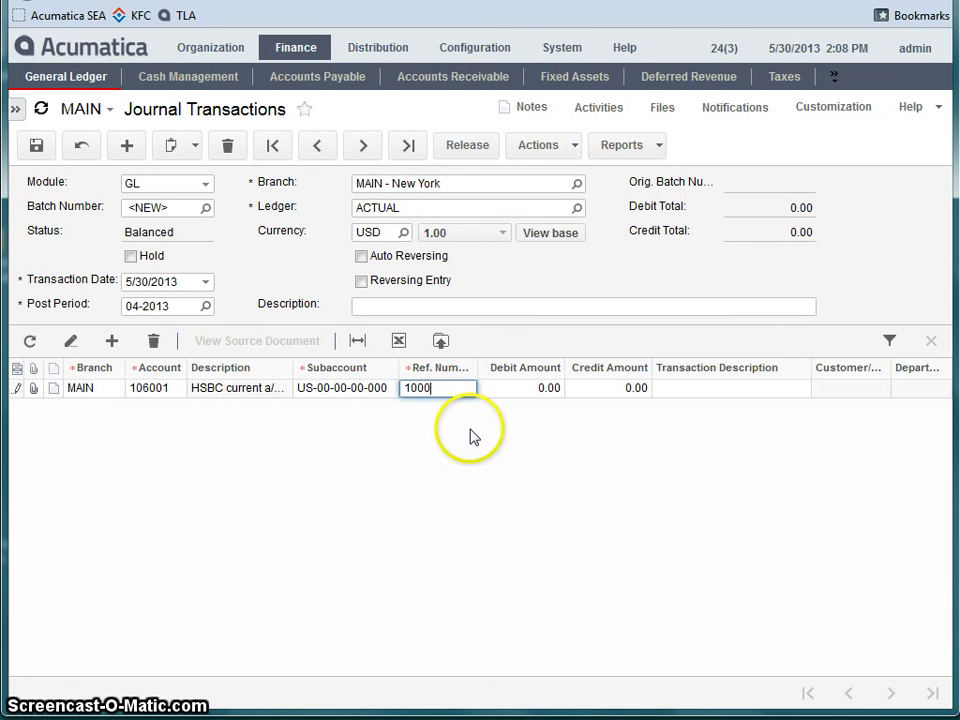
key("Tab")
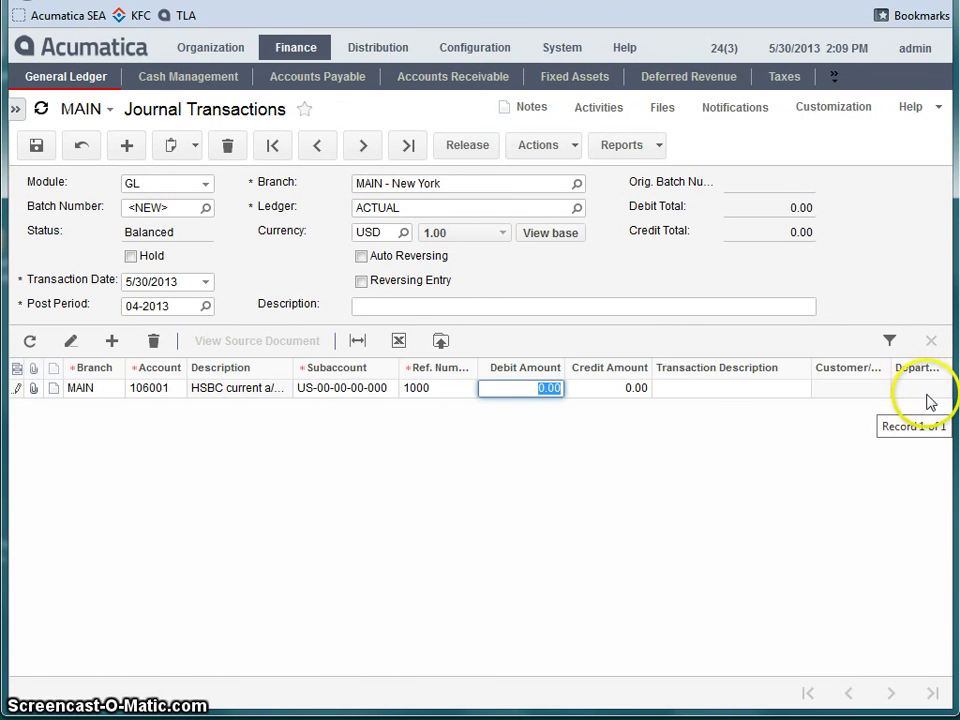
Return to page design mode and discard the unsaved journal batch
left_click(830, 110)
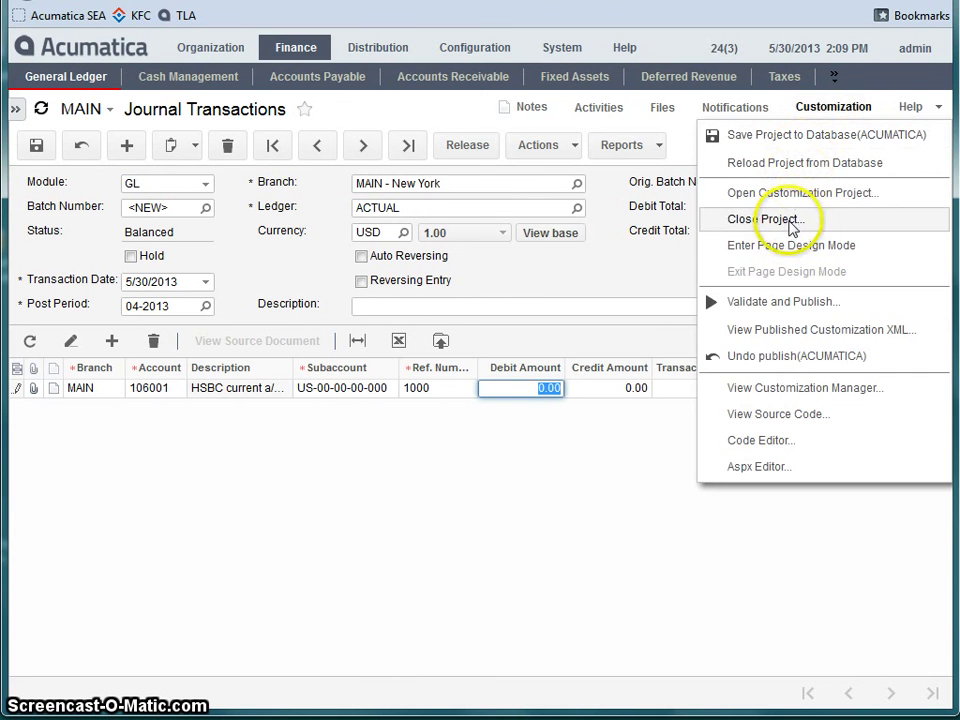
left_click(785, 247)
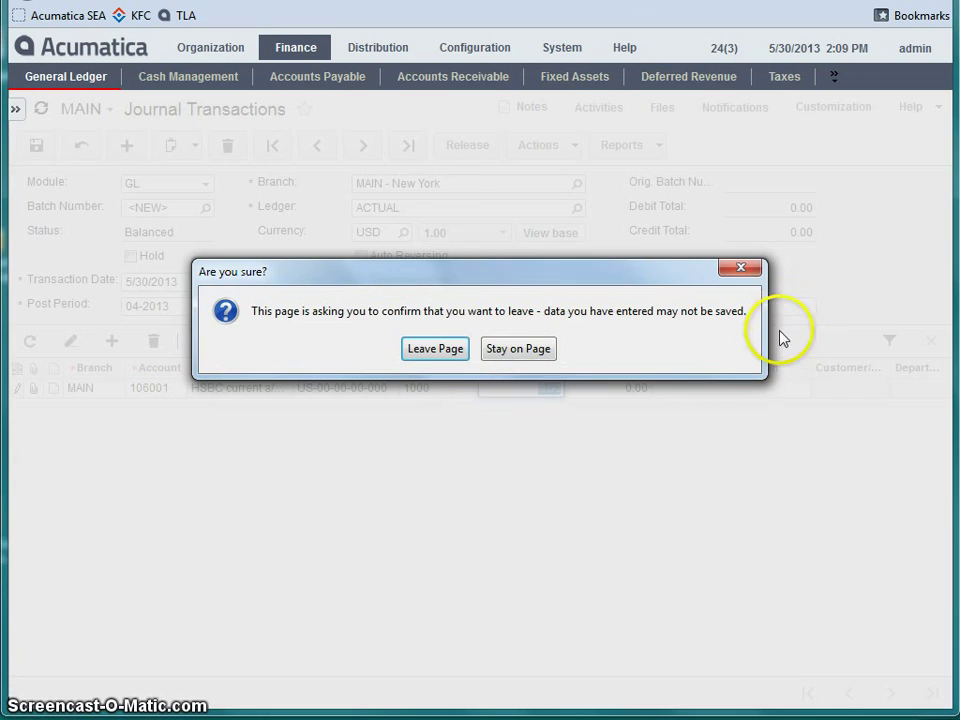
left_click(440, 352)
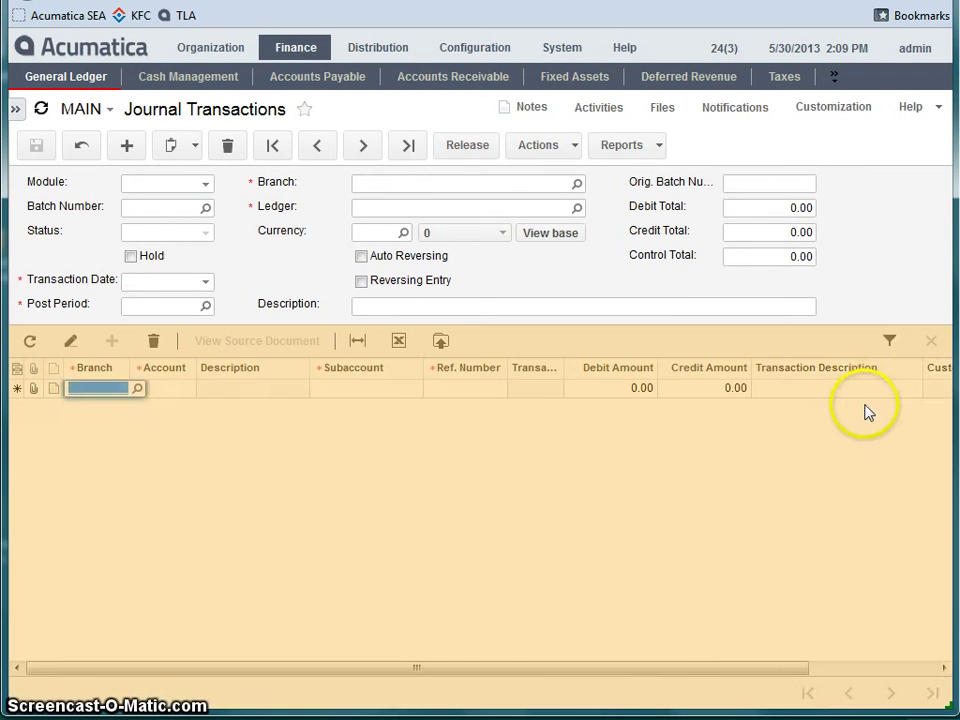
Open the transaction grid's control tree and bring up the data field attributes of the UsrDept column
right_click(867, 400)
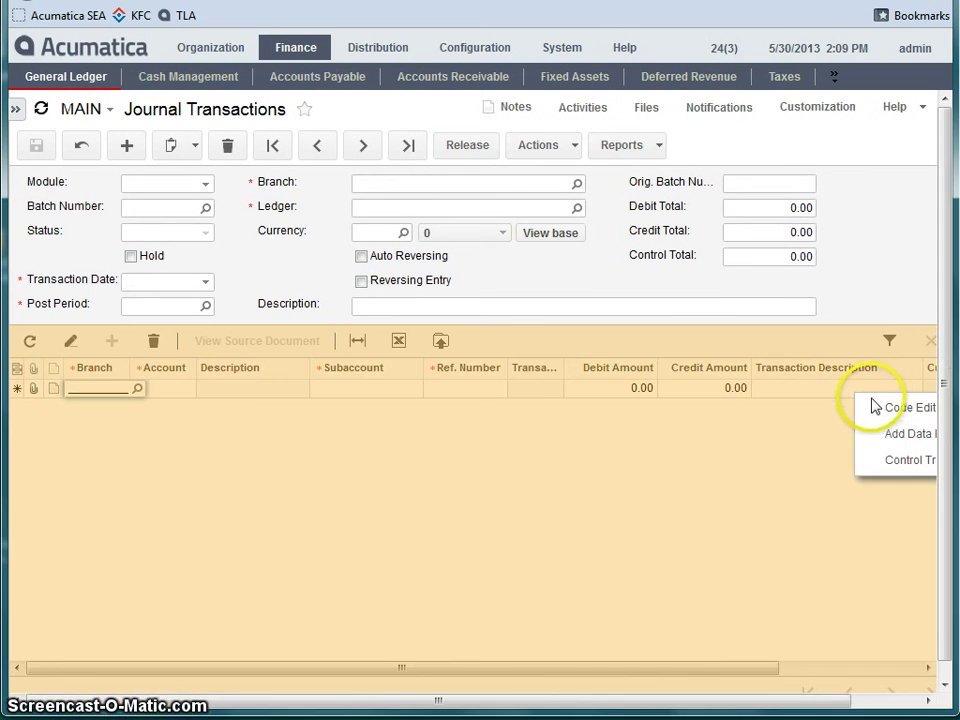
left_click(900, 460)
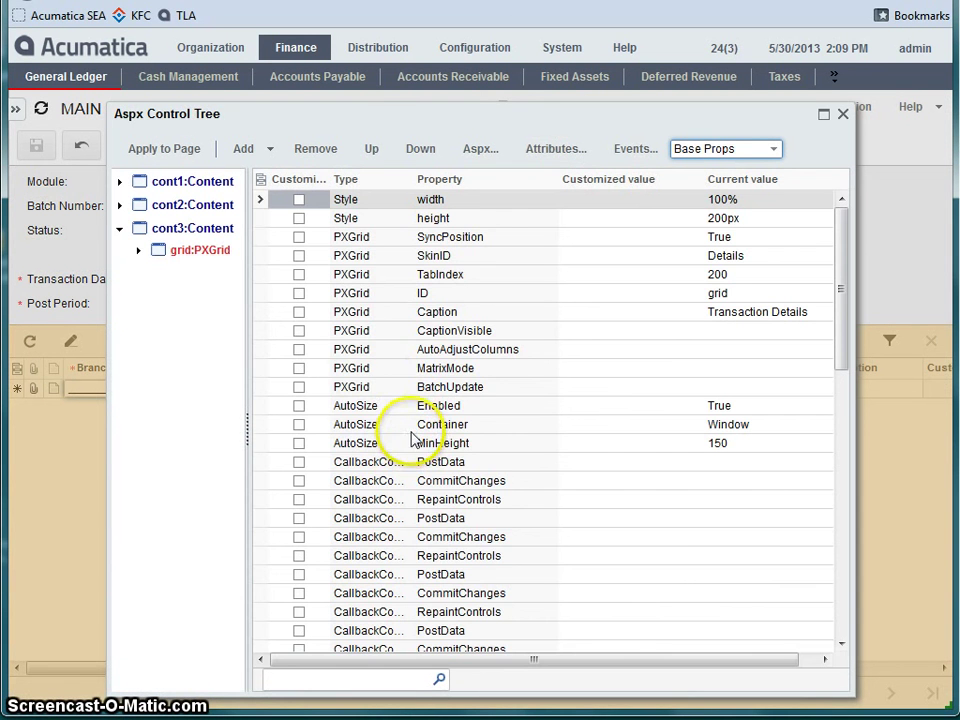
left_click(139, 251)
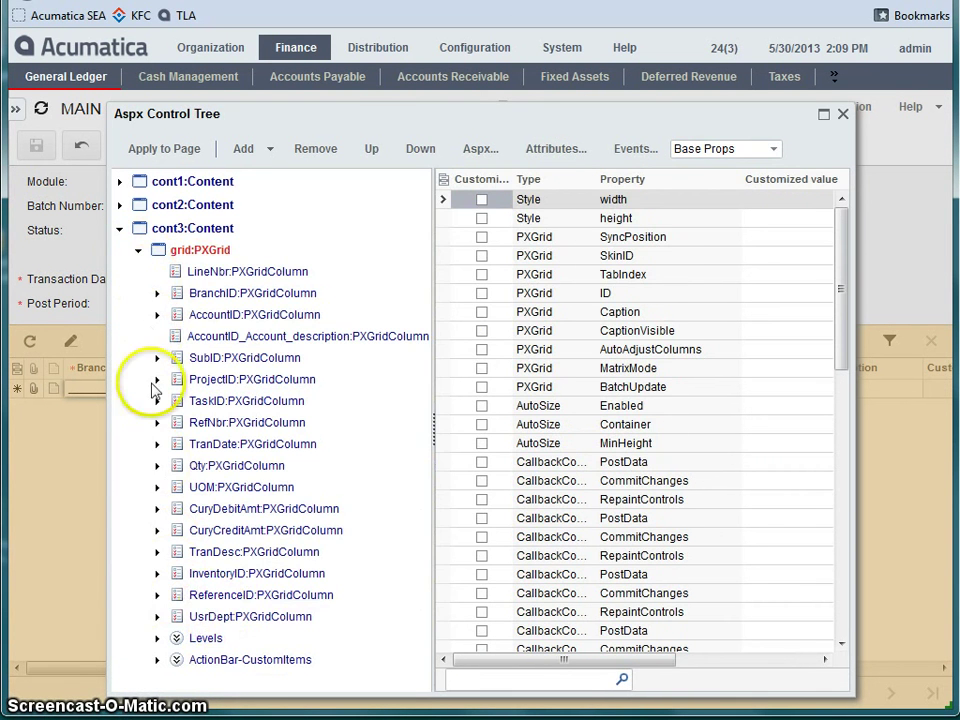
left_click(200, 617)
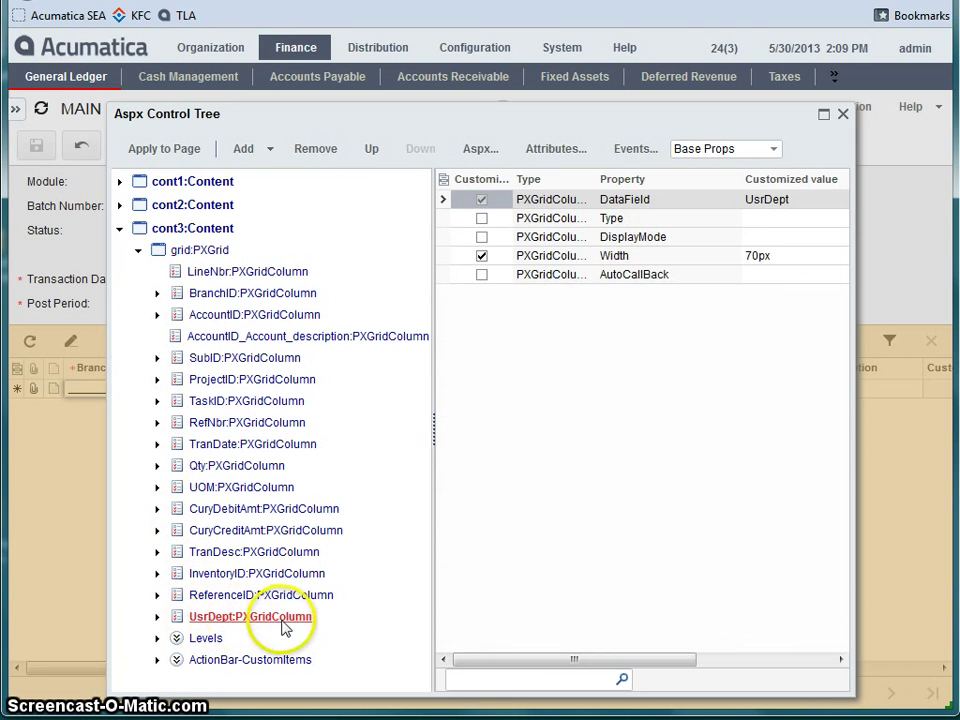
left_click(556, 150)
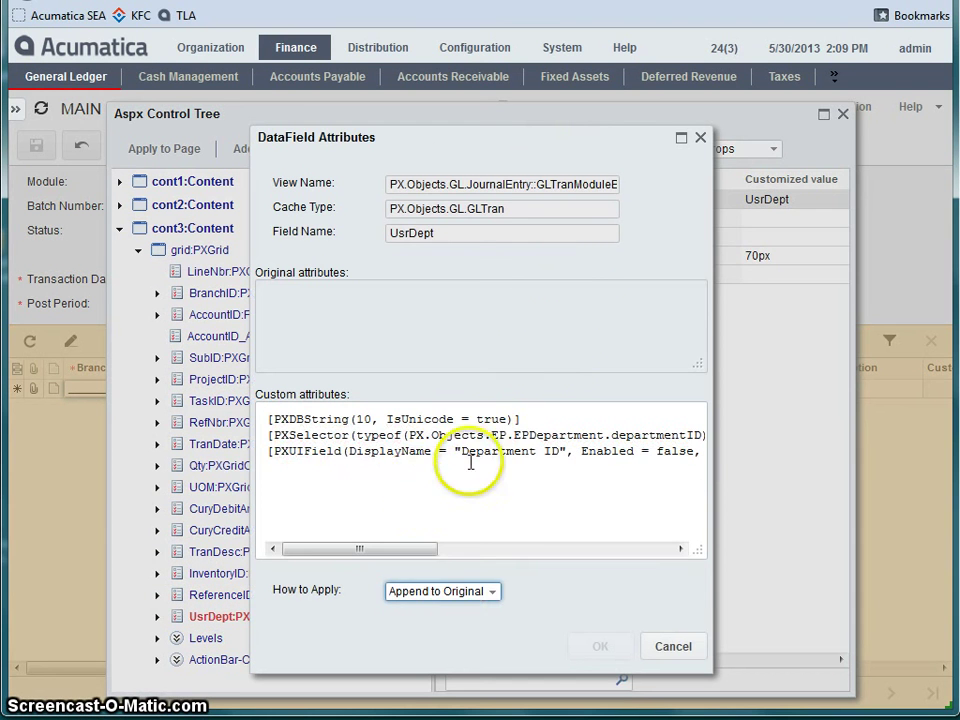
Change Enabled to true in the PXUIField line of the UsrDept custom attributes and confirm the attributes
left_click(428, 481)
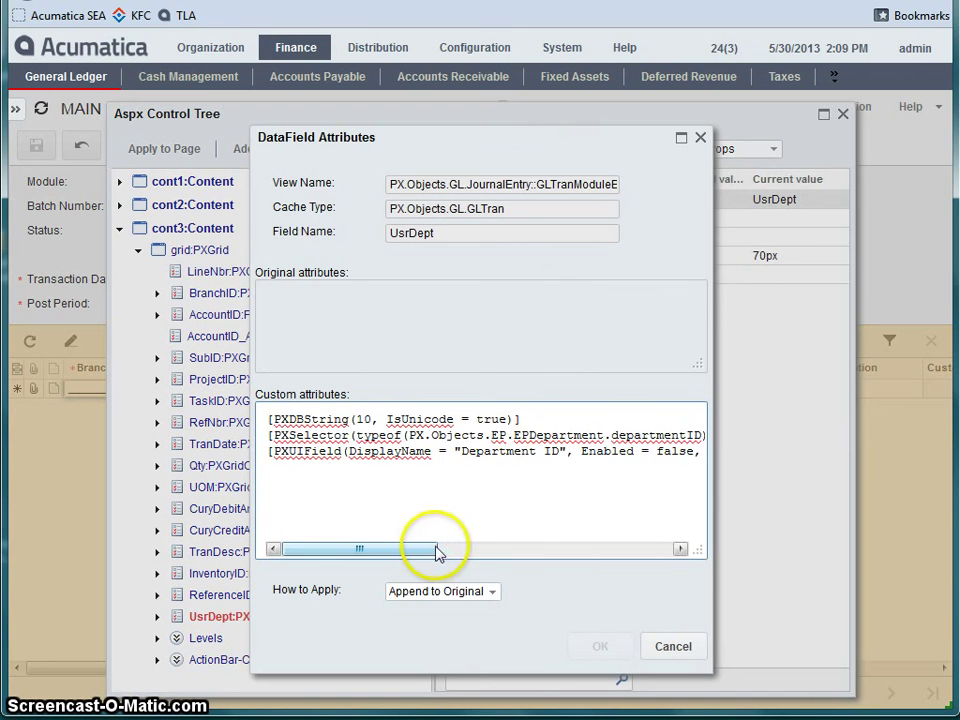
left_click_drag(435, 546, 484, 558)
left_click(509, 452)
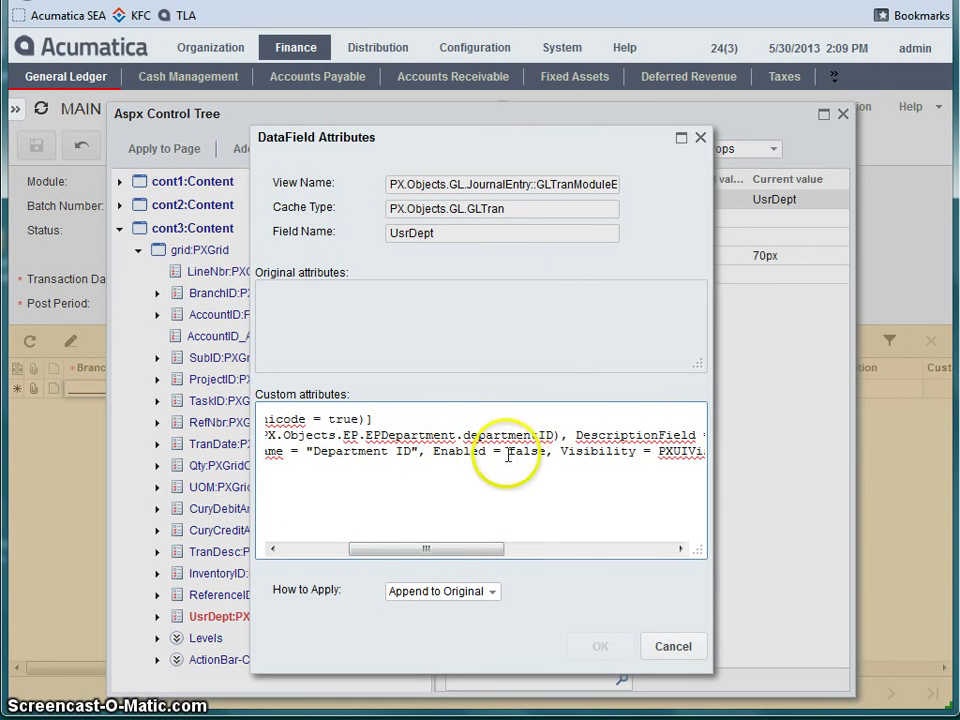
key("Delete")
key("Delete")
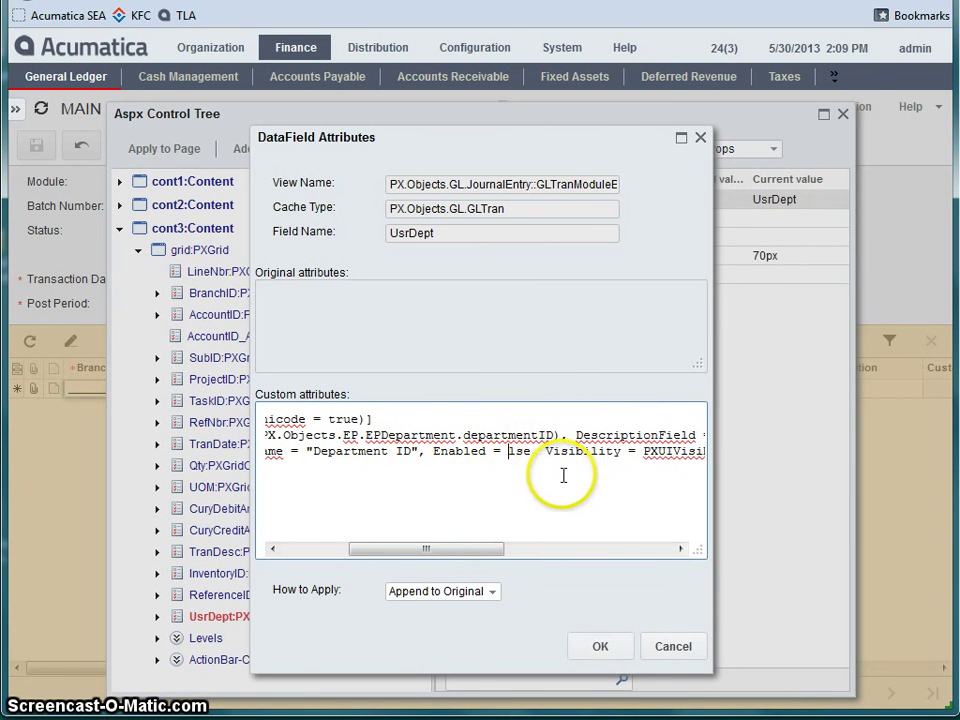
key("Delete")
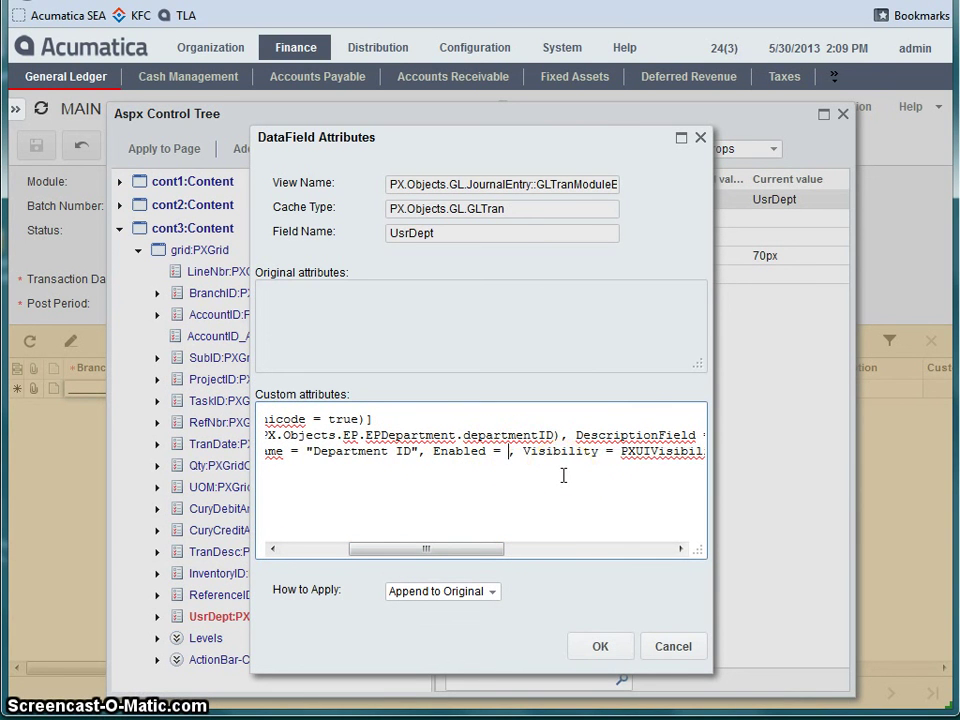
type("true")
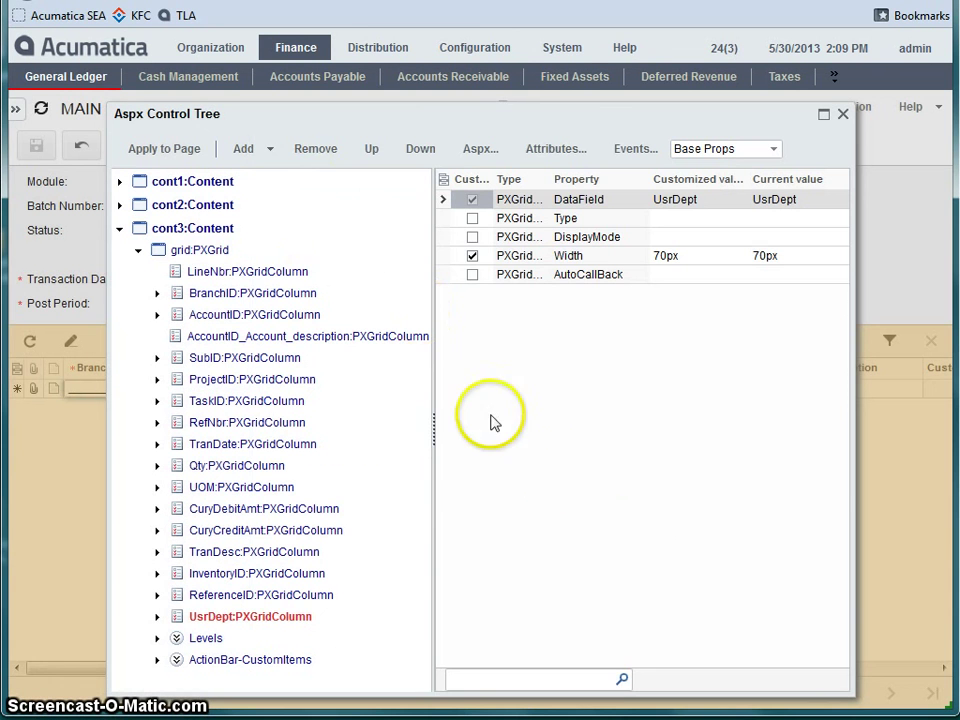
Apply the UsrDept changes to the page, then validate and publish the ACUMATICA customization project, updating the website
left_click(158, 148)
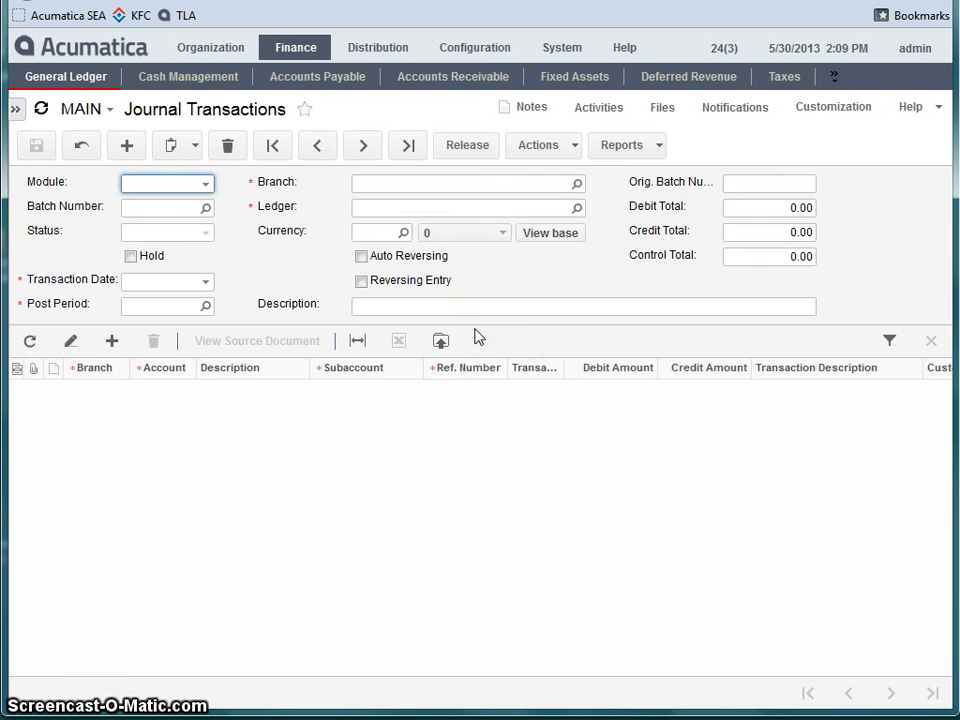
left_click(563, 426)
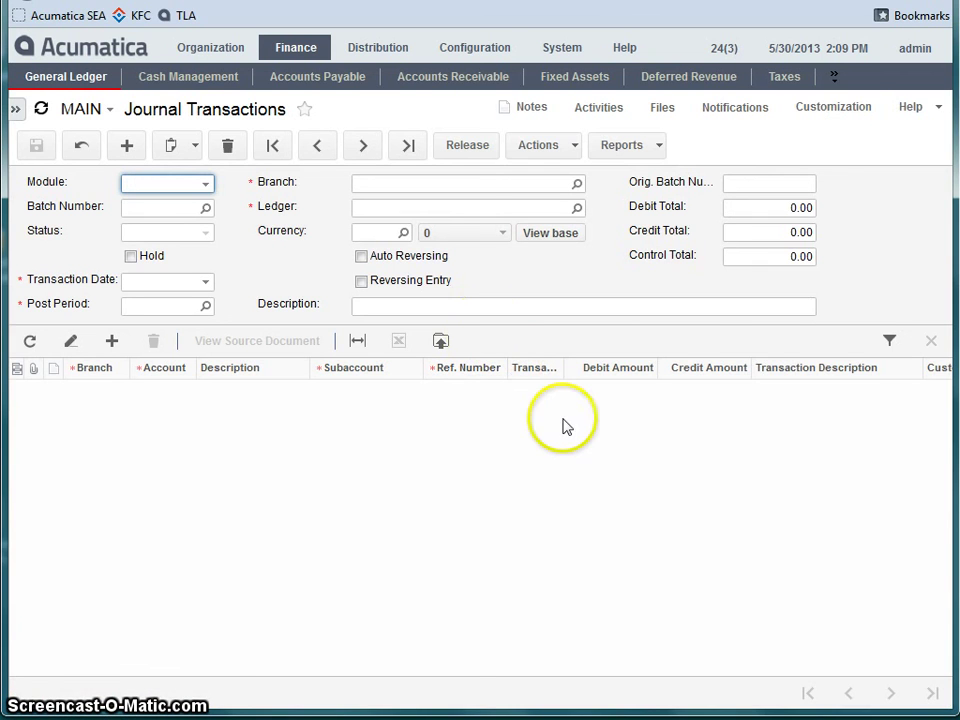
left_click(851, 112)
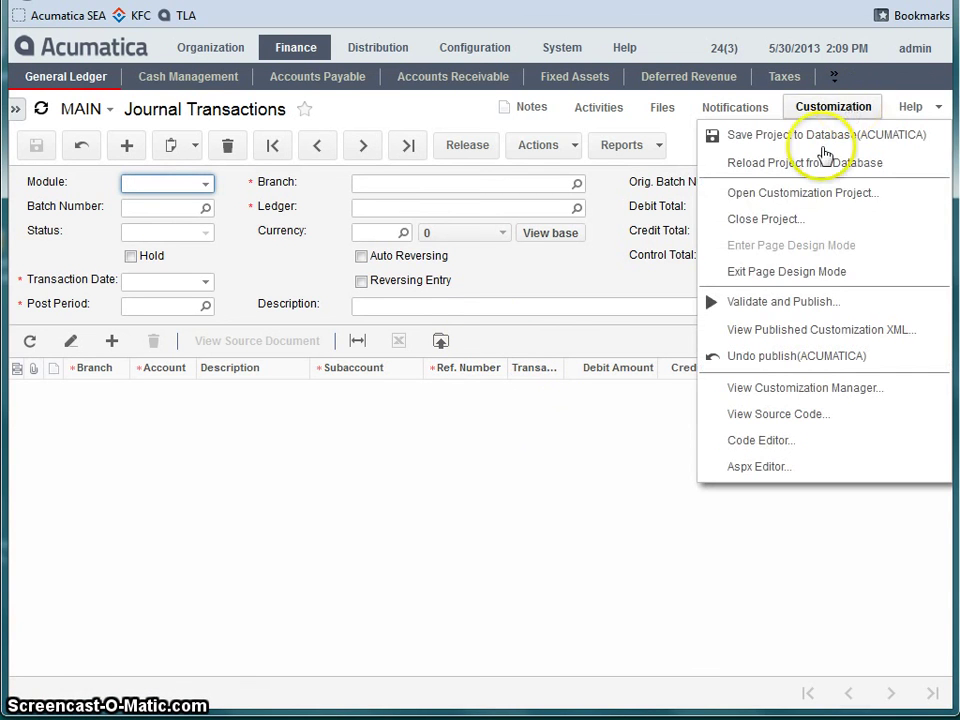
left_click(771, 303)
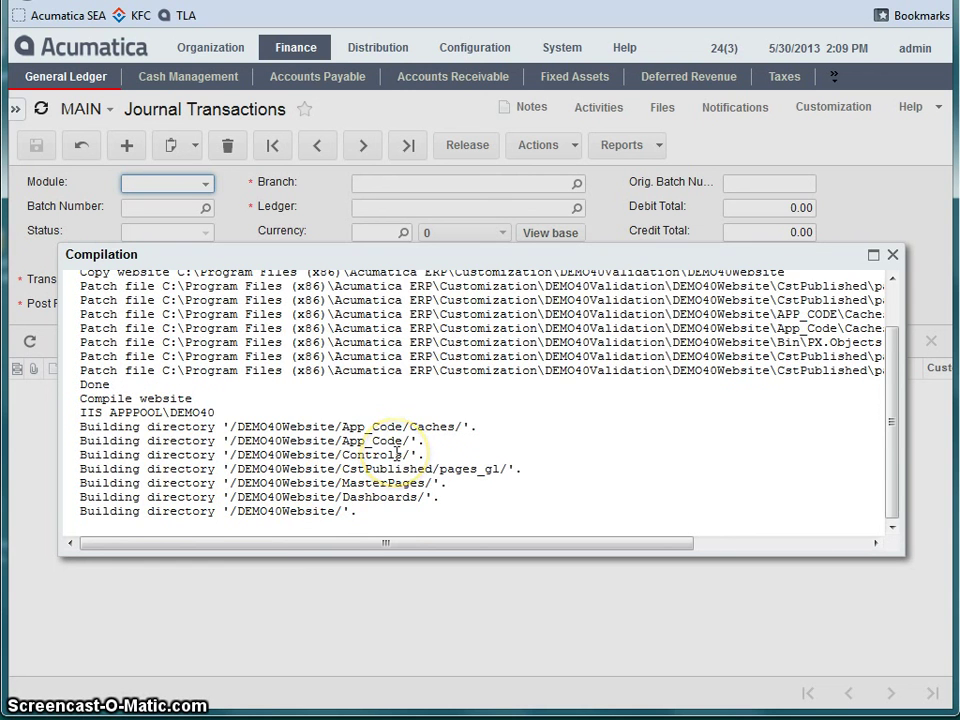
left_click(95, 496)
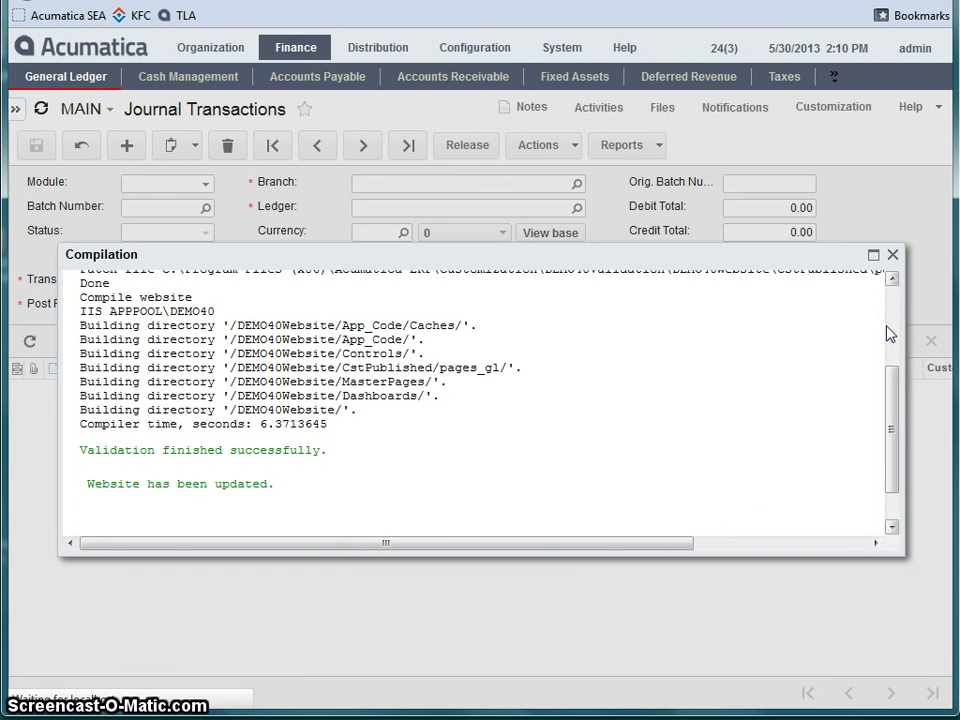
left_click(892, 254)
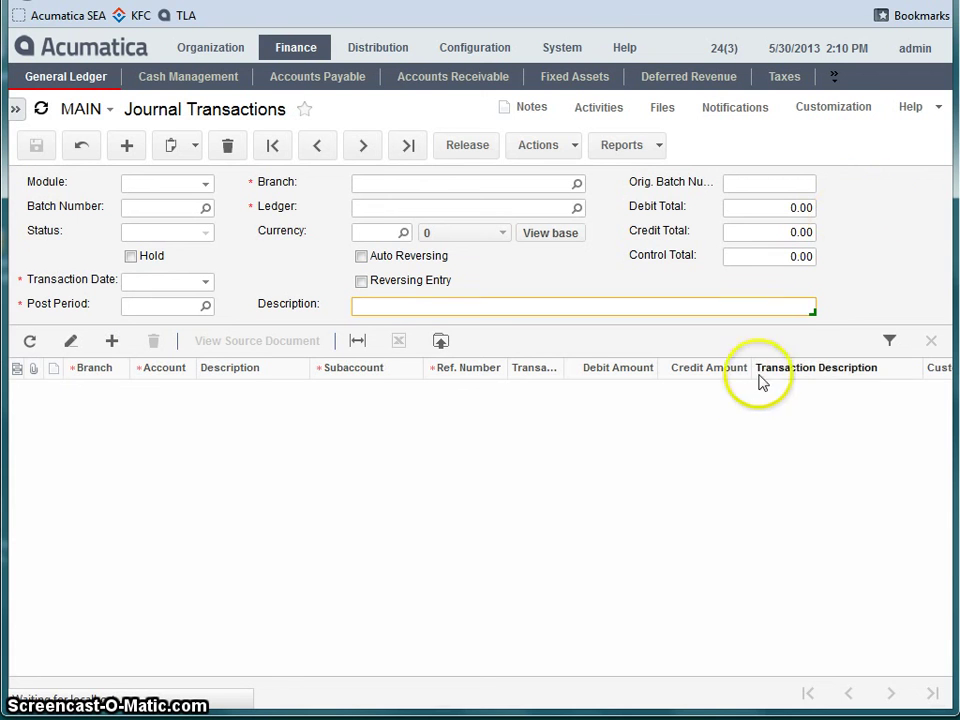
Exit page design mode and close the customization project
left_click(846, 112)
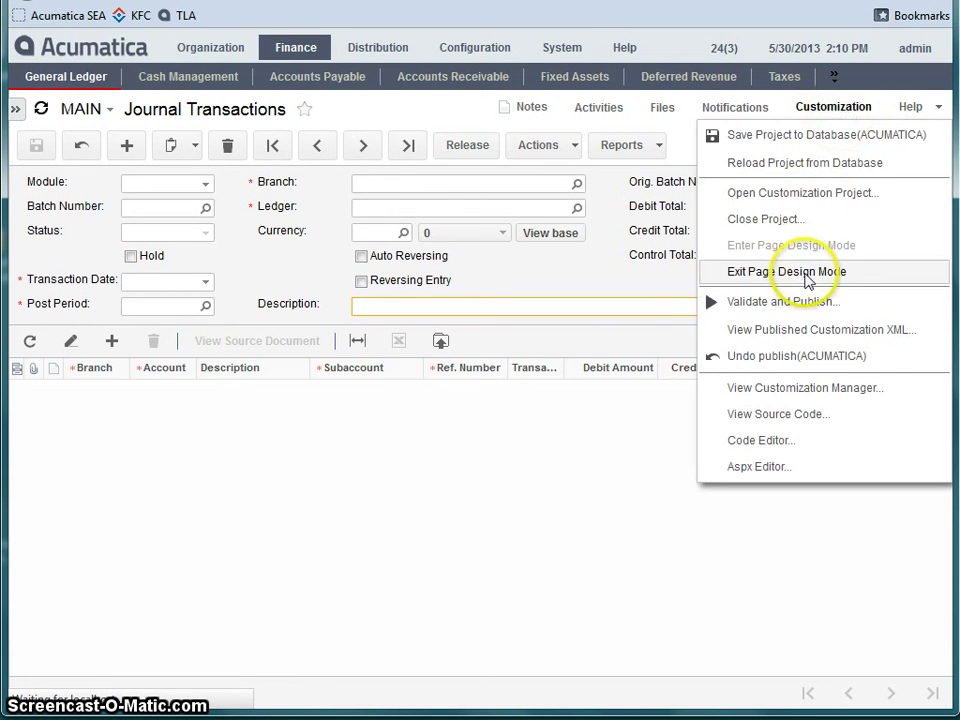
left_click(810, 271)
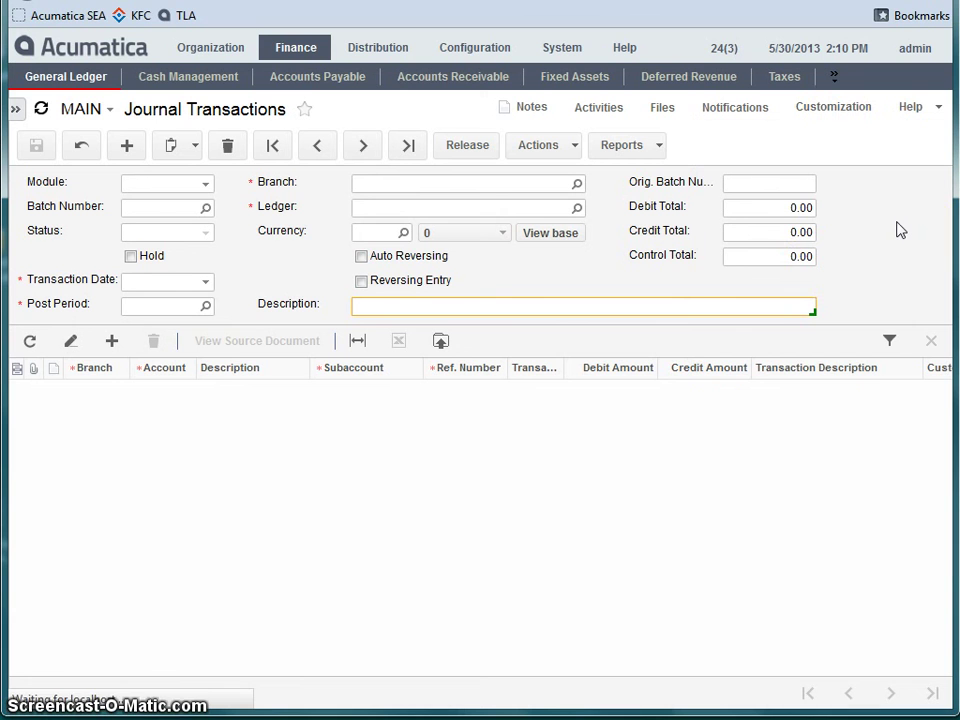
left_click(895, 226)
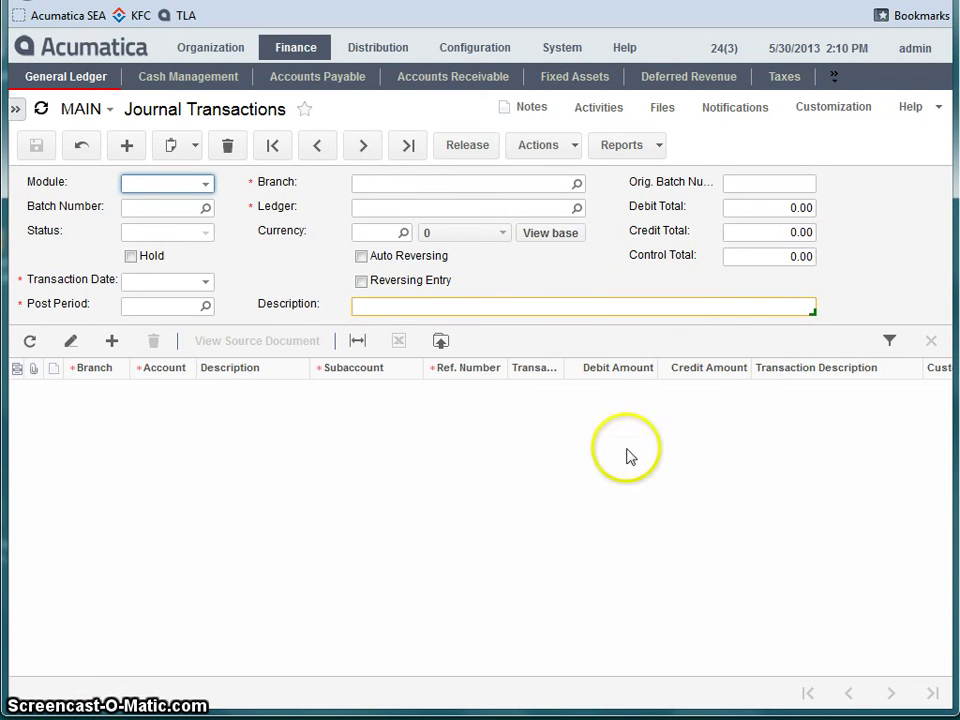
left_click(849, 115)
left_click(790, 220)
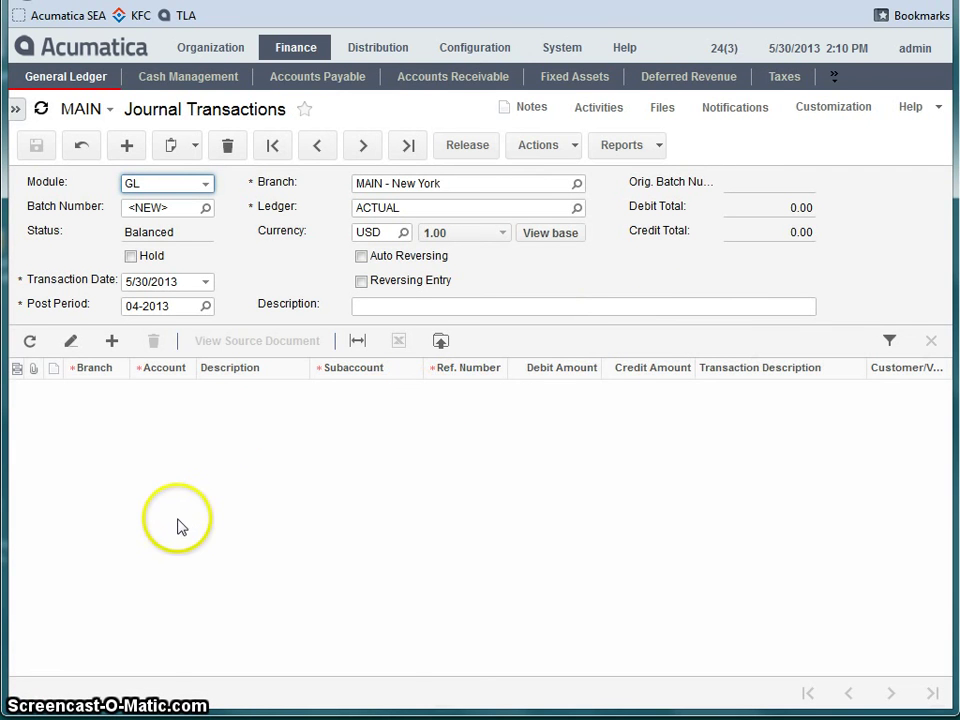
Start a new transaction line in the Journal Transactions grid and fit all columns, including Department ID, to the available width
left_click(16, 368)
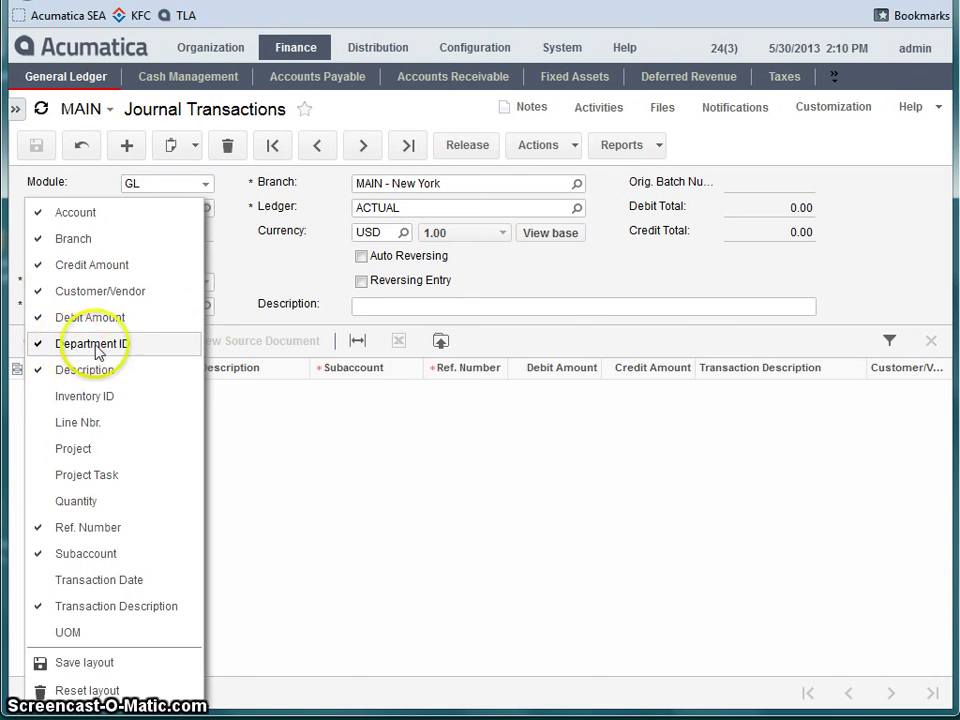
left_click(349, 405)
left_click(356, 350)
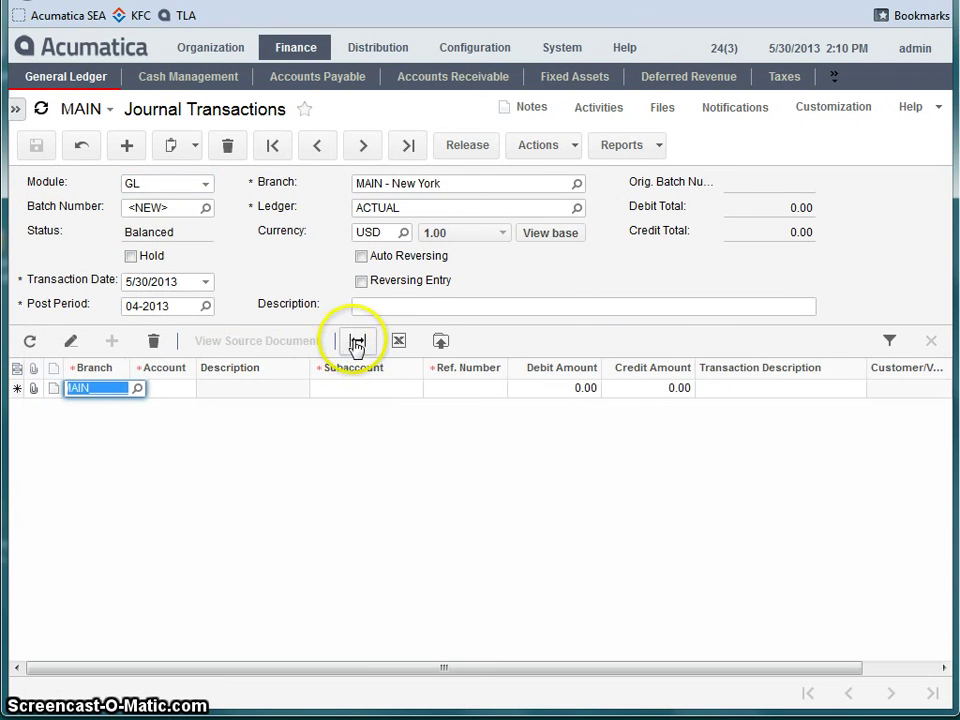
Choose MARKETING from the lookup list as the Department ID of the new transaction line
left_click(910, 392)
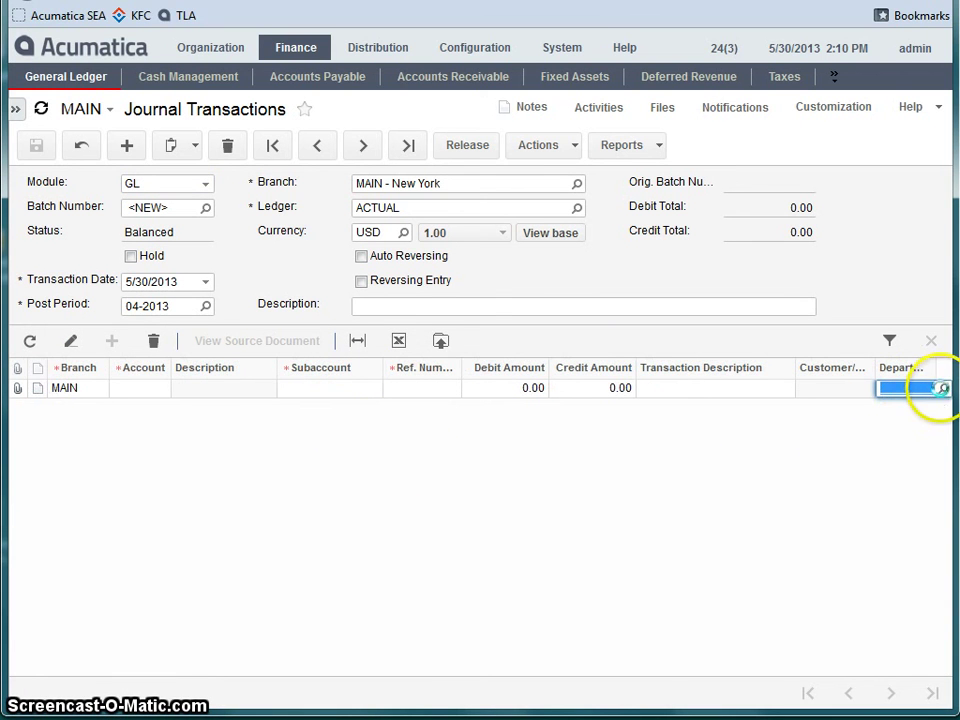
left_click(941, 389)
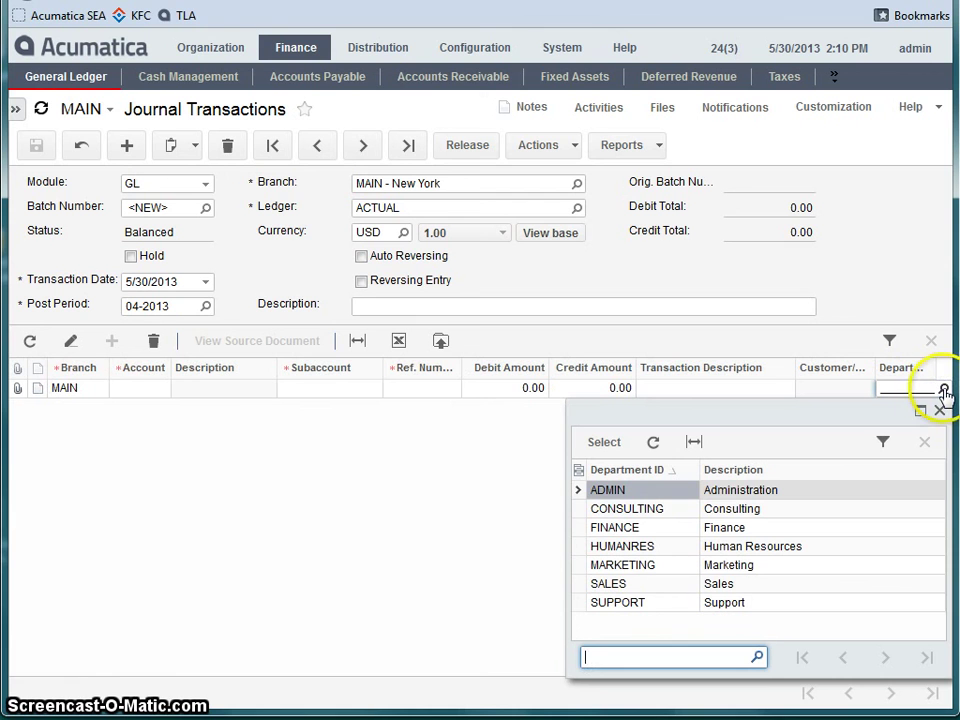
left_click(654, 529)
left_click(636, 566)
left_click(632, 589)
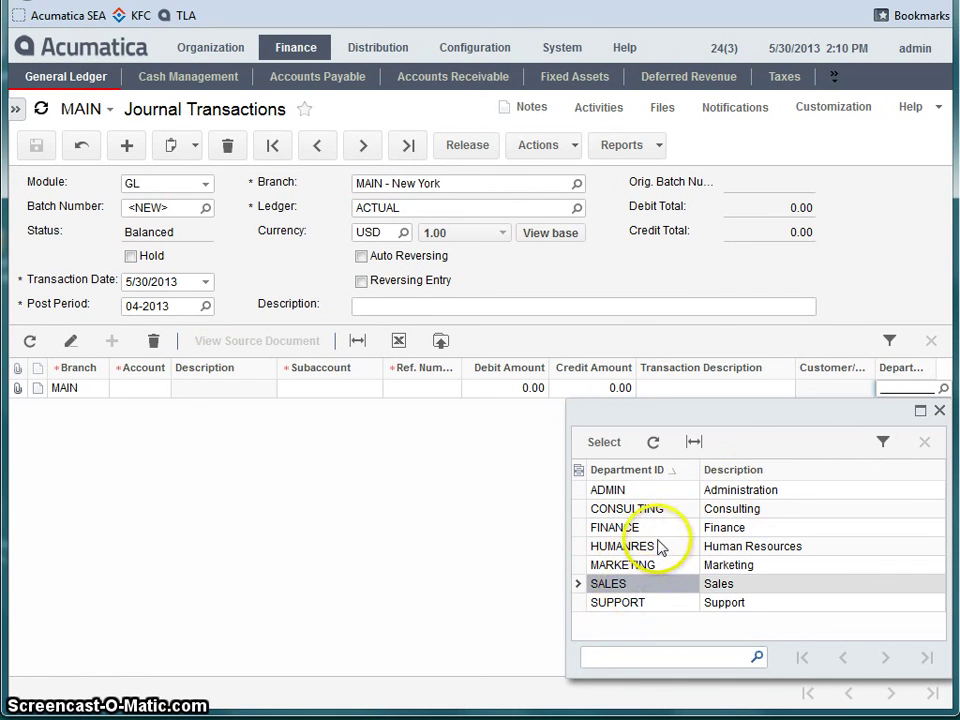
left_click(660, 546)
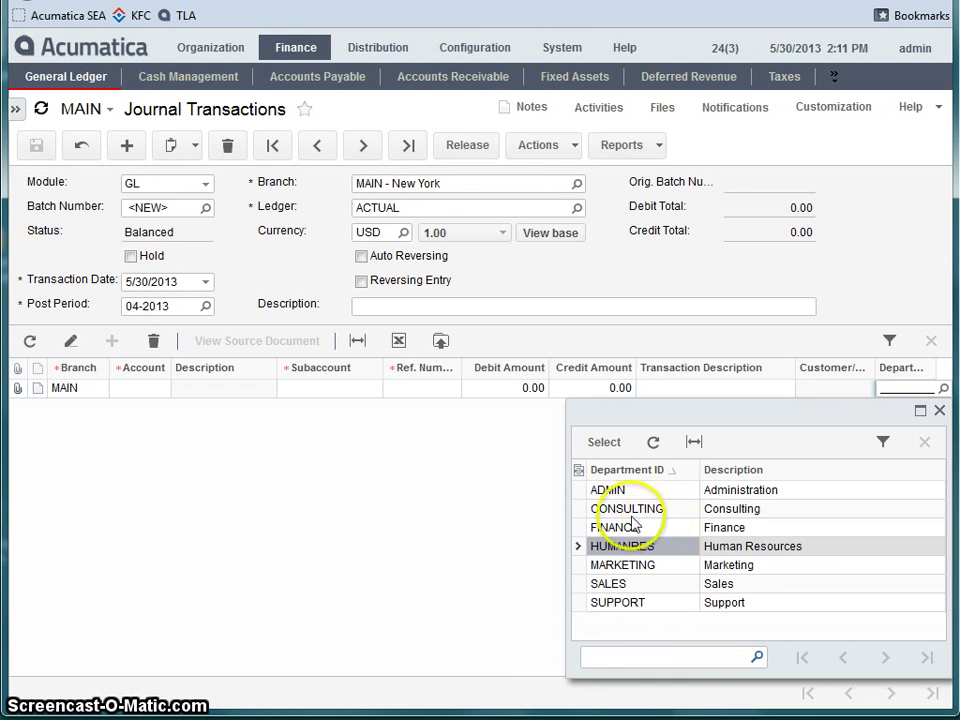
left_click(645, 508)
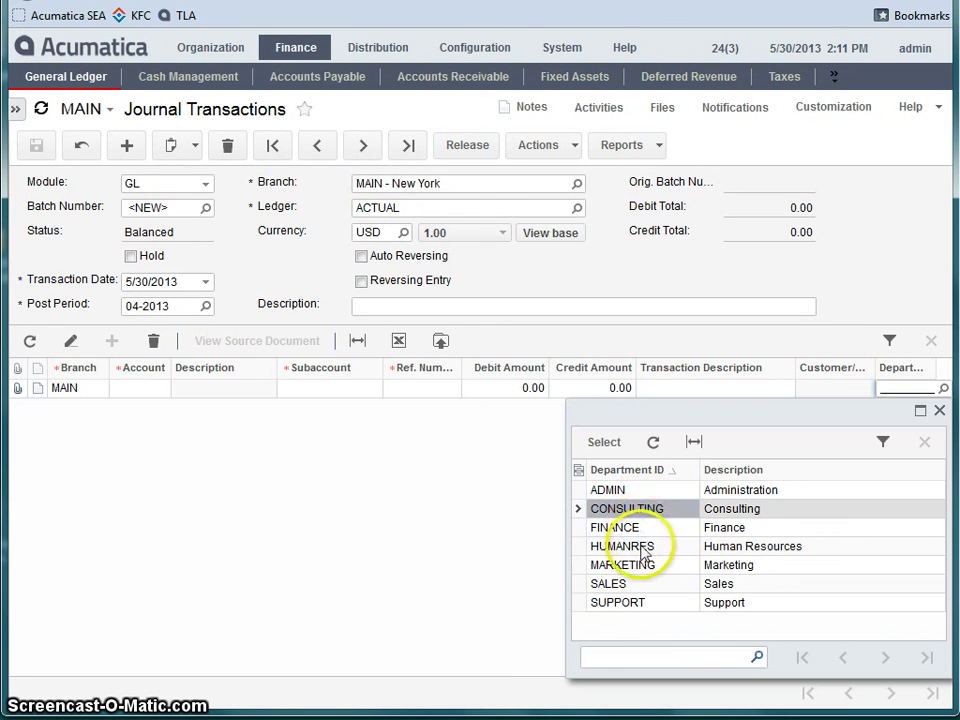
left_click(640, 546)
left_click(640, 565)
double_click(640, 565)
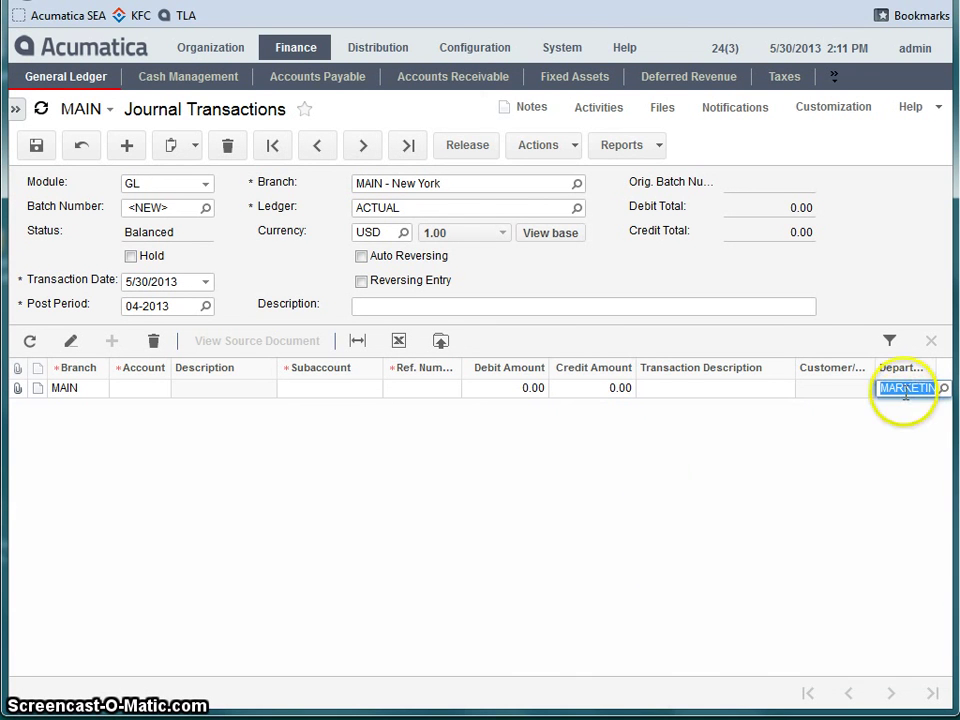